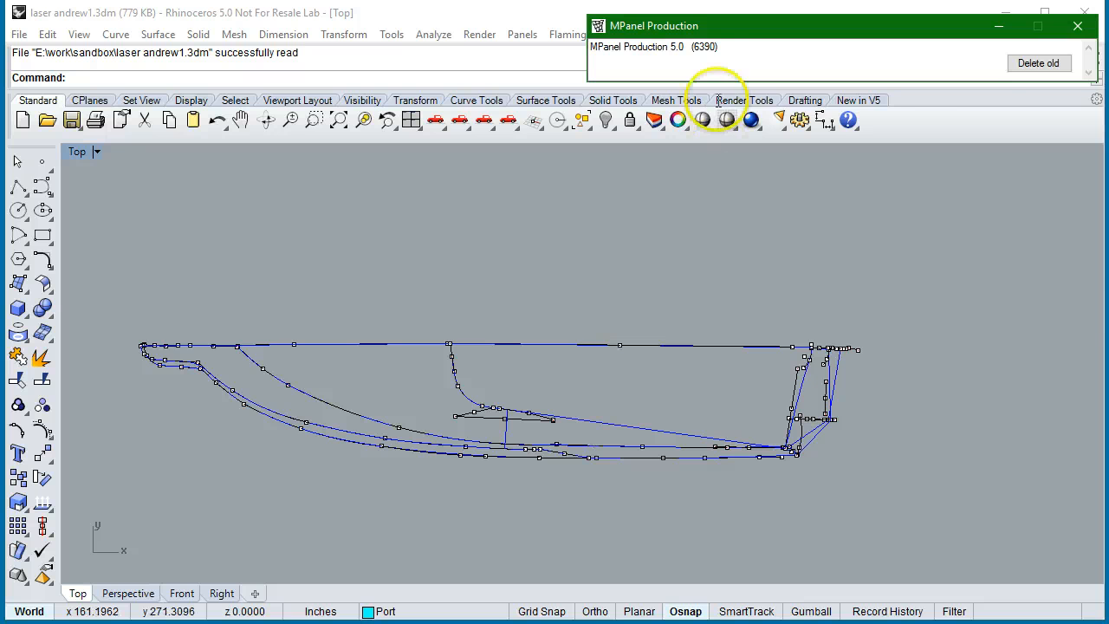
# Step: Review the data preparation and mesh options, and locate the separate coloured boat-shaped outline away from the main drawing
pyautogui.click(739, 27)
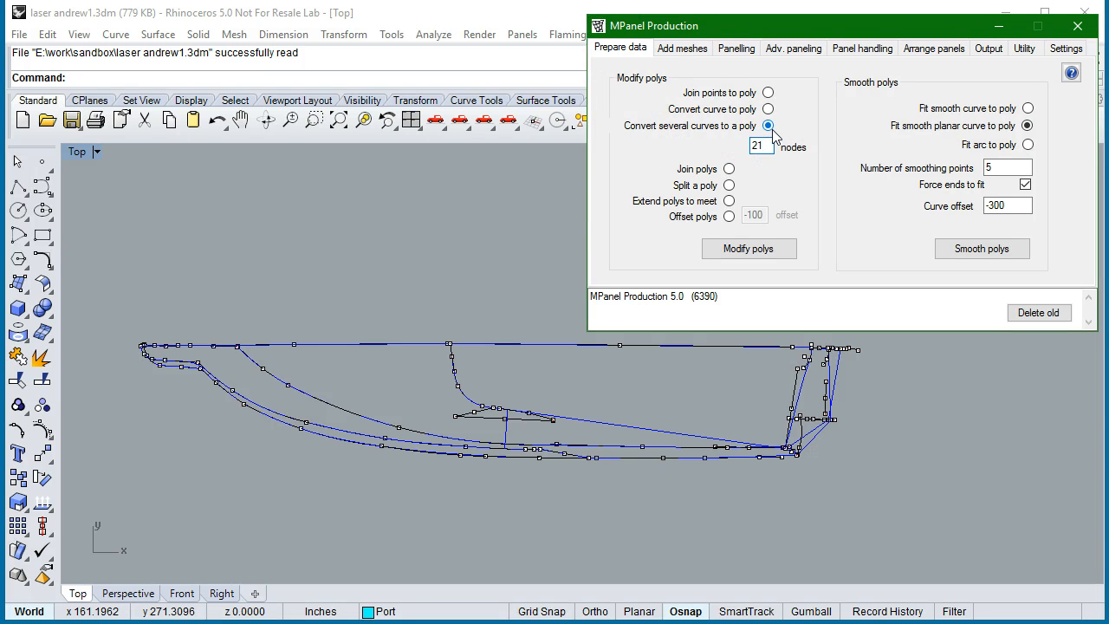
pyautogui.click(697, 50)
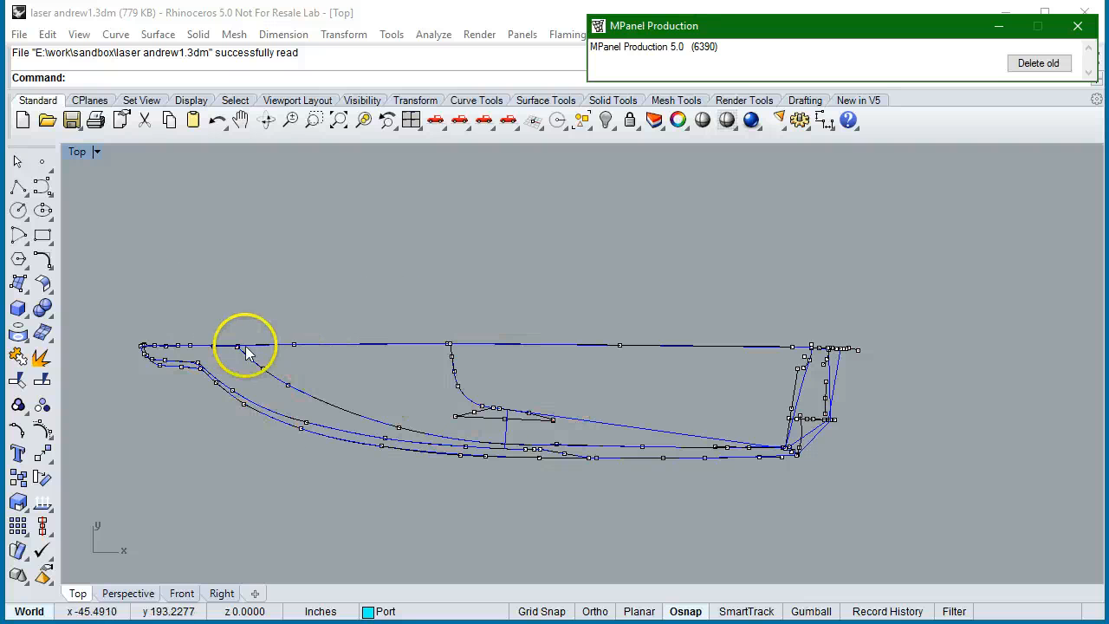
pyautogui.scroll(-2, 251, 336)
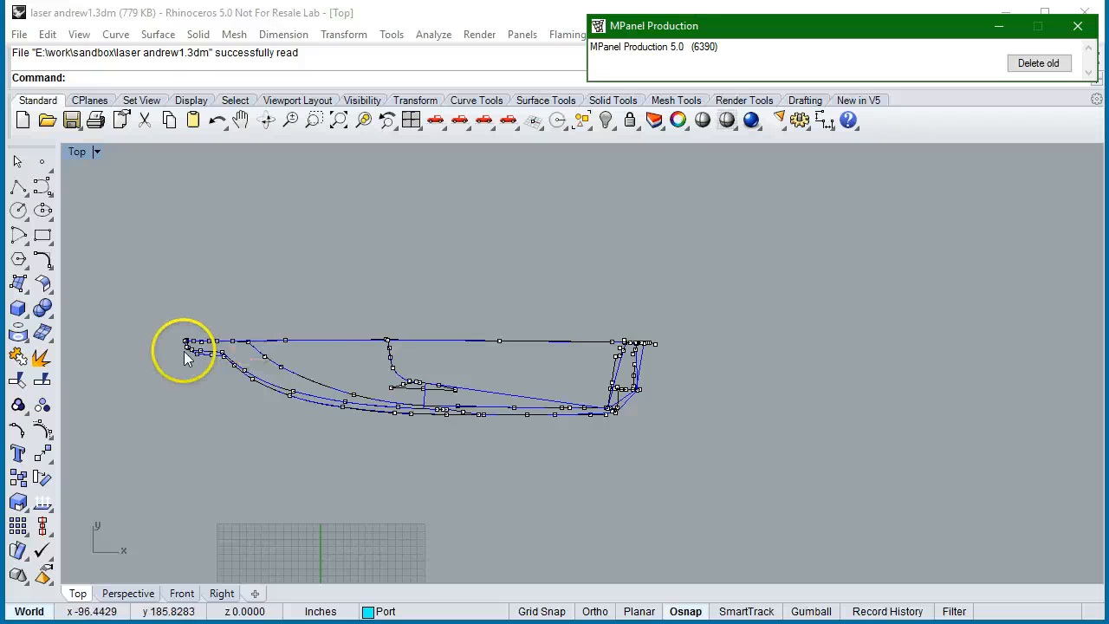
pyautogui.scroll(-5, 184, 351)
pyautogui.scroll(3, 944, 329)
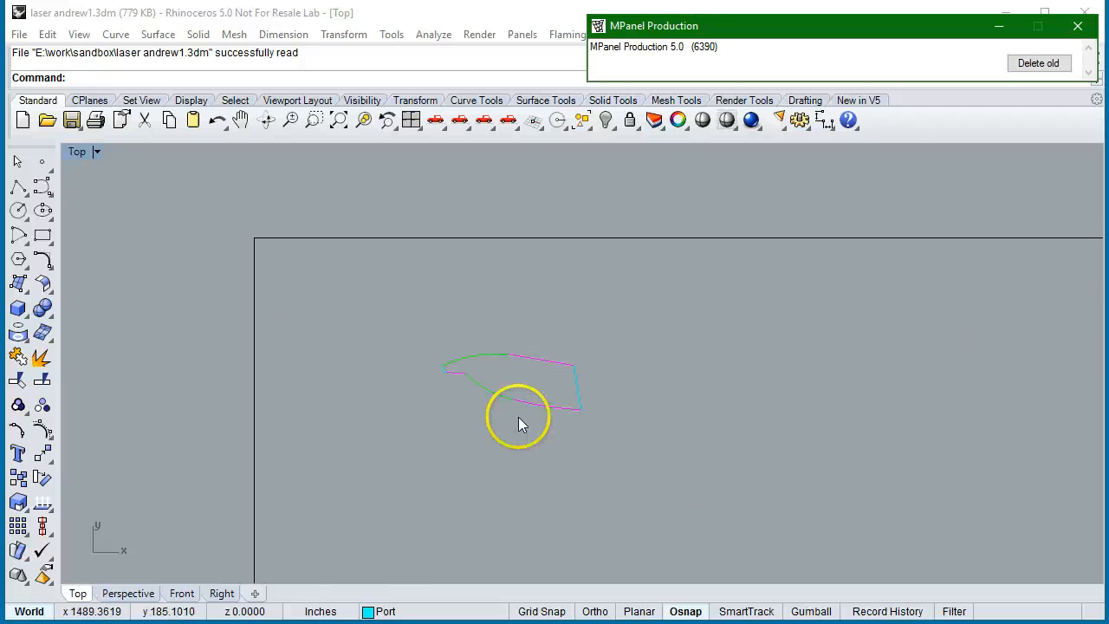
pyautogui.scroll(5, 551, 427)
pyautogui.scroll(-3, 868, 325)
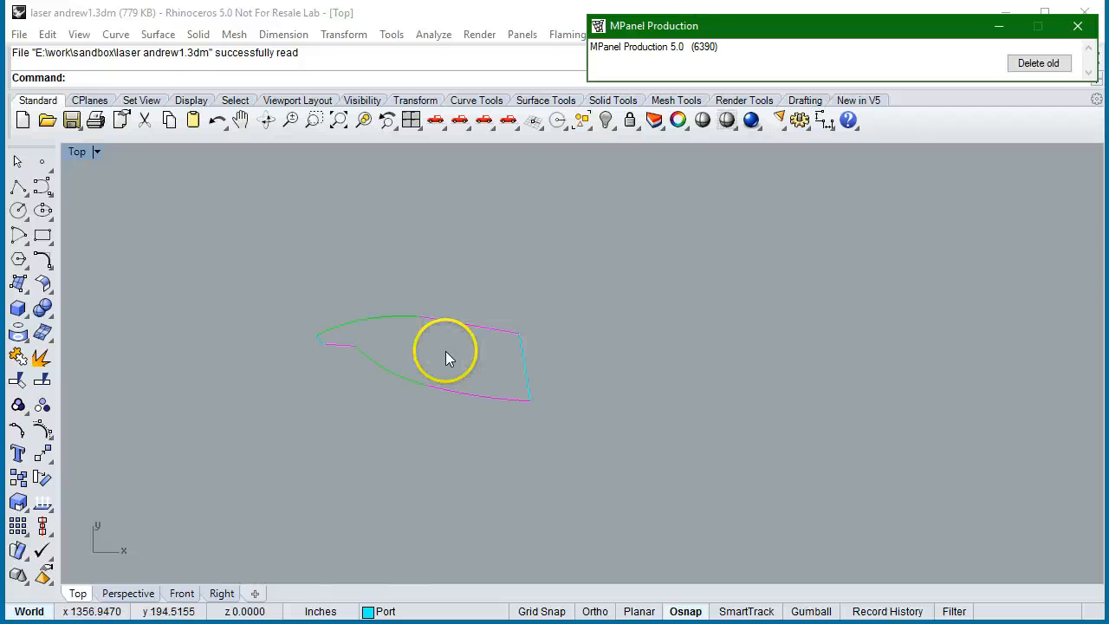
pyautogui.scroll(3, 372, 335)
pyautogui.scroll(1, 373, 335)
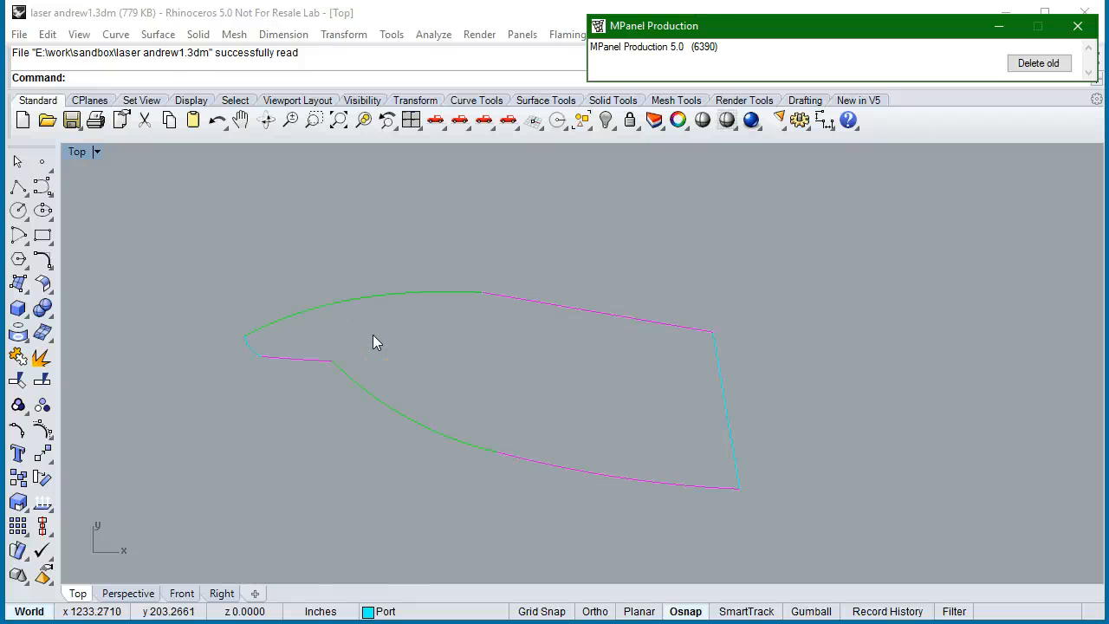
# Step: Examine how the boat-shaped outline is divided by picking the separate curves along its lower and upper edges
pyautogui.click(293, 355)
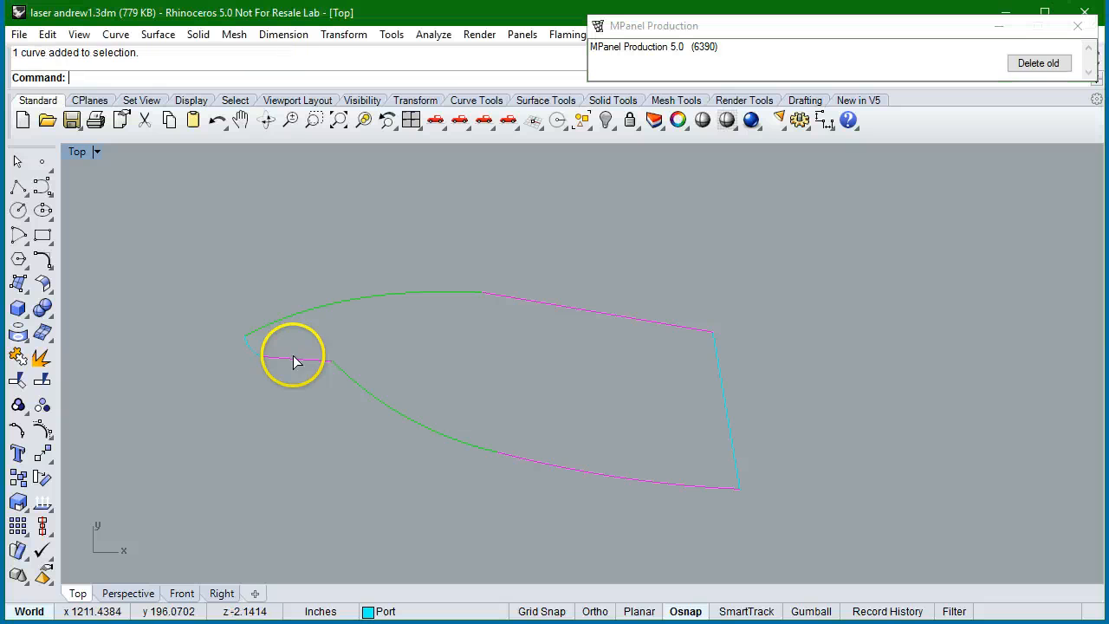
pyautogui.click(391, 416)
pyautogui.click(412, 423)
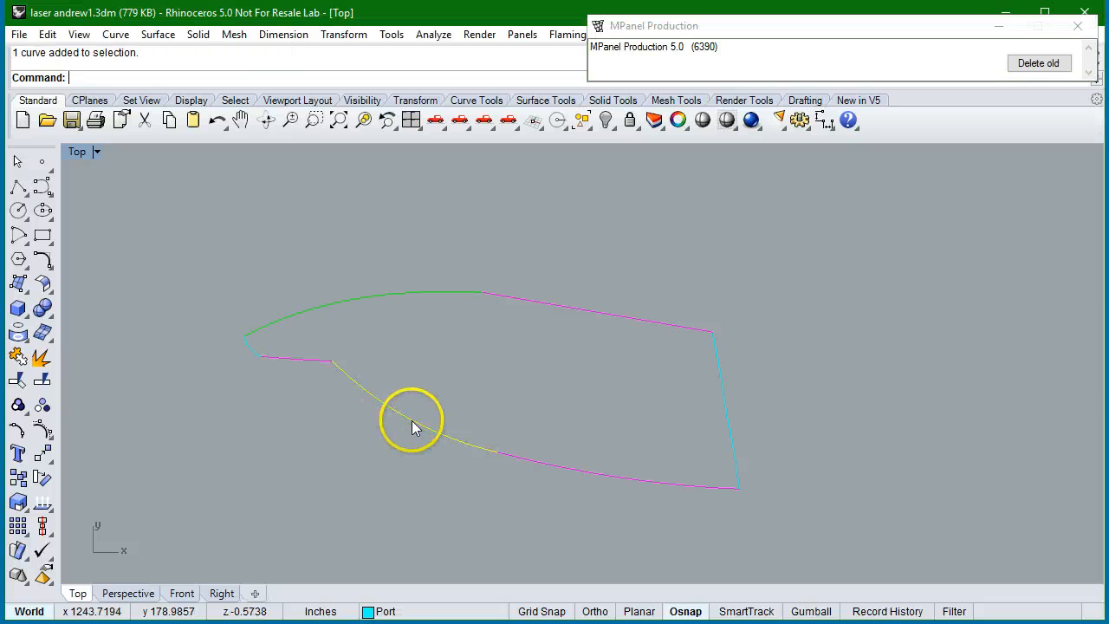
pyautogui.click(587, 472)
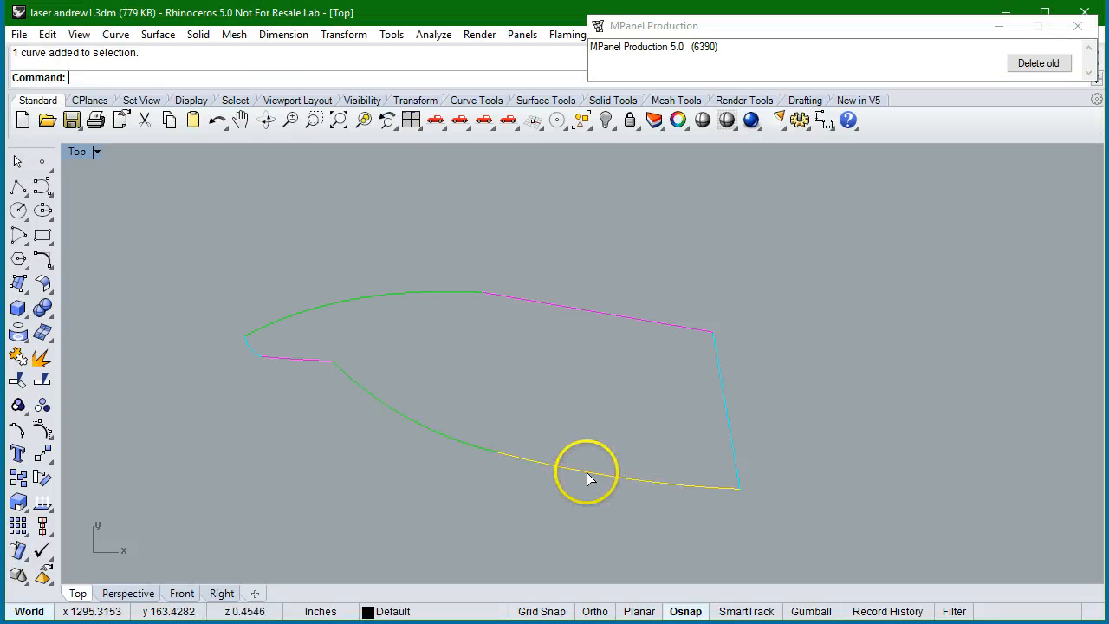
pyautogui.click(586, 314)
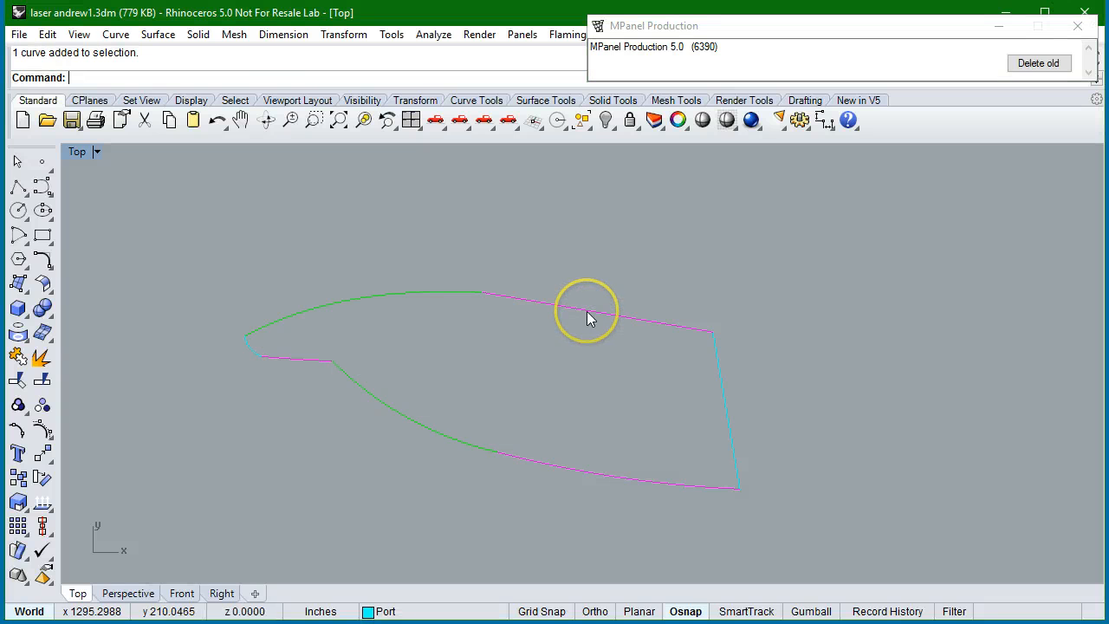
pyautogui.click(587, 312)
pyautogui.click(376, 297)
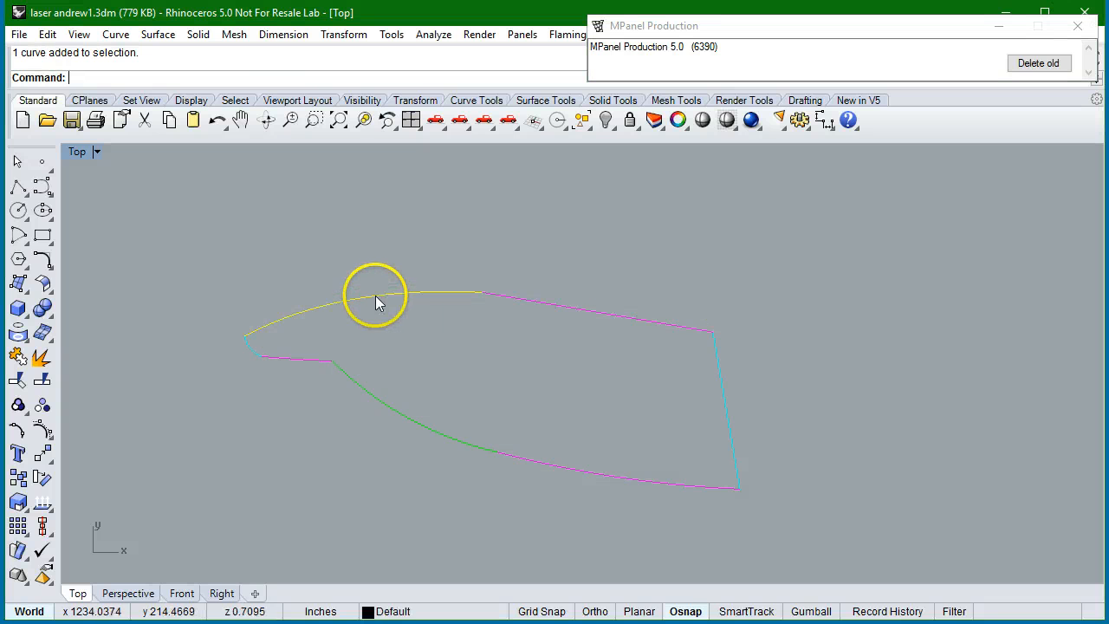
pyautogui.click(449, 348)
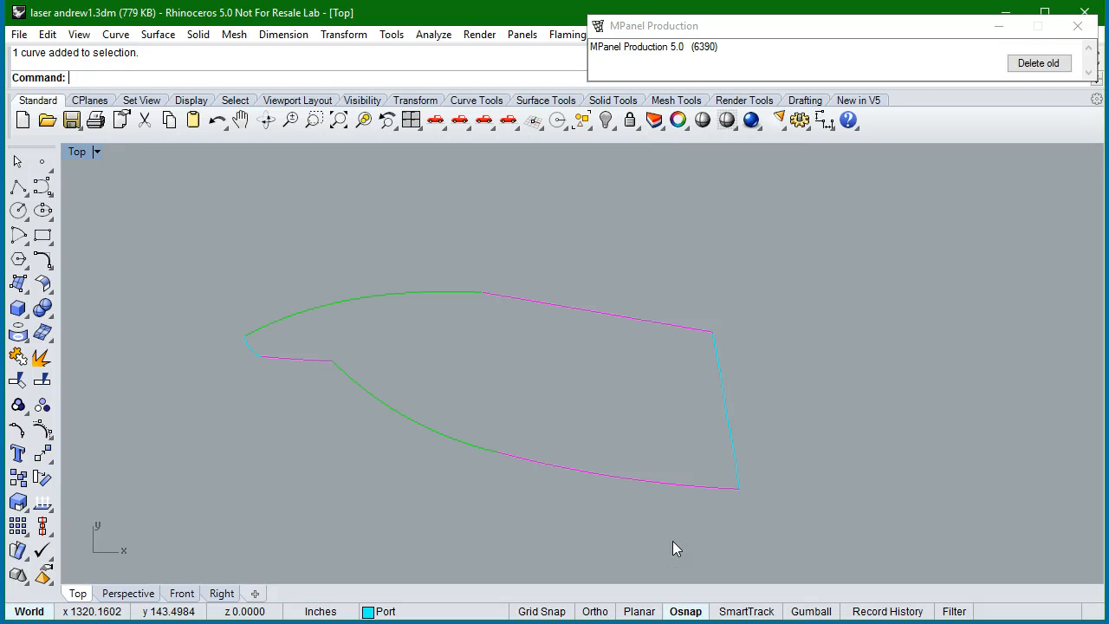
# Step: Convert the three connected curves along the outline's lower edge into a single poly with 21 nodes
pyautogui.moveTo(848, 31)
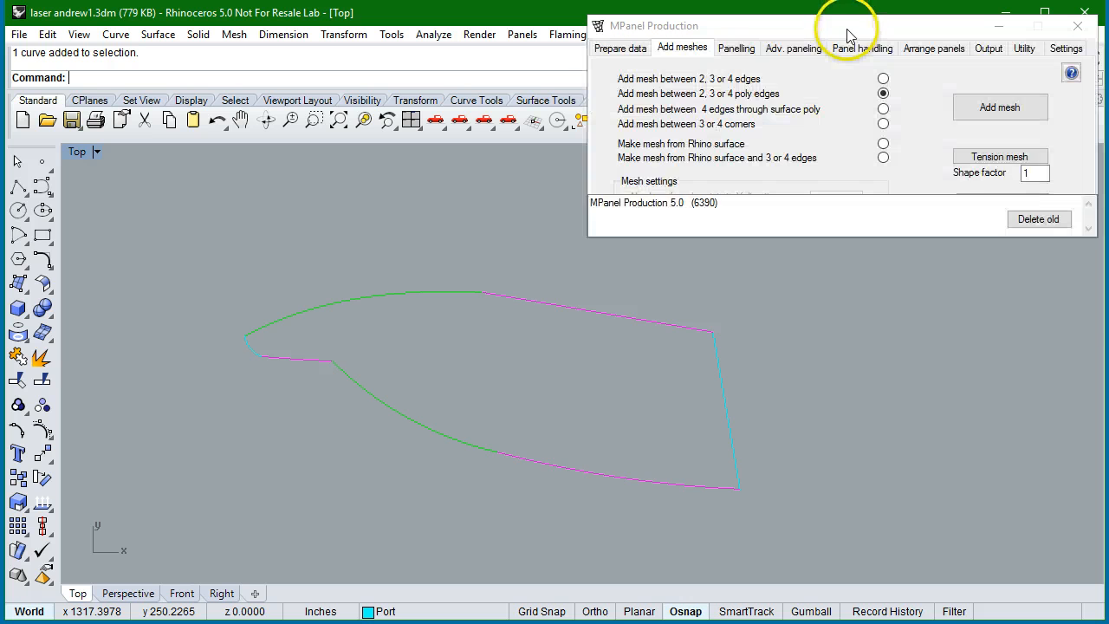
pyautogui.click(621, 49)
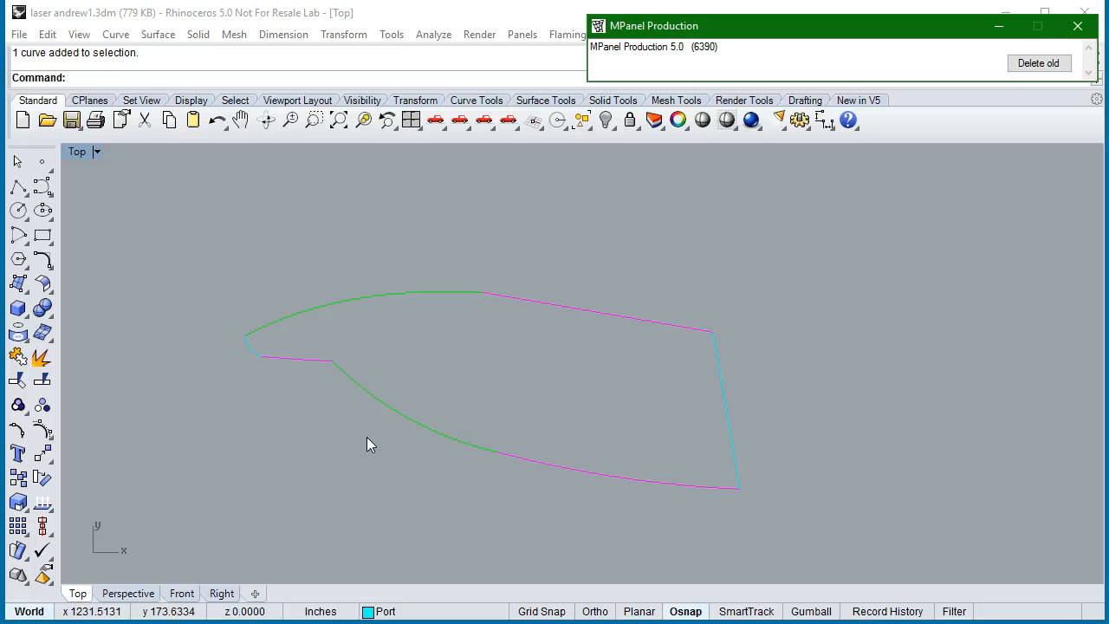
pyautogui.moveTo(717, 49)
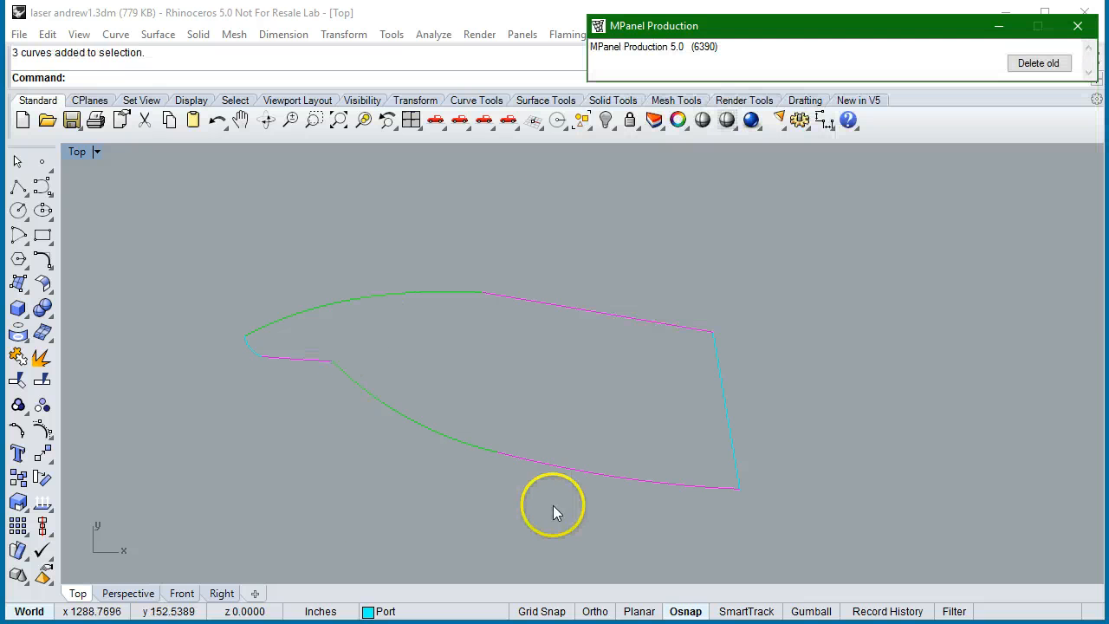
pyautogui.click(539, 526)
pyautogui.moveTo(540, 521); pyautogui.dragTo(429, 449)
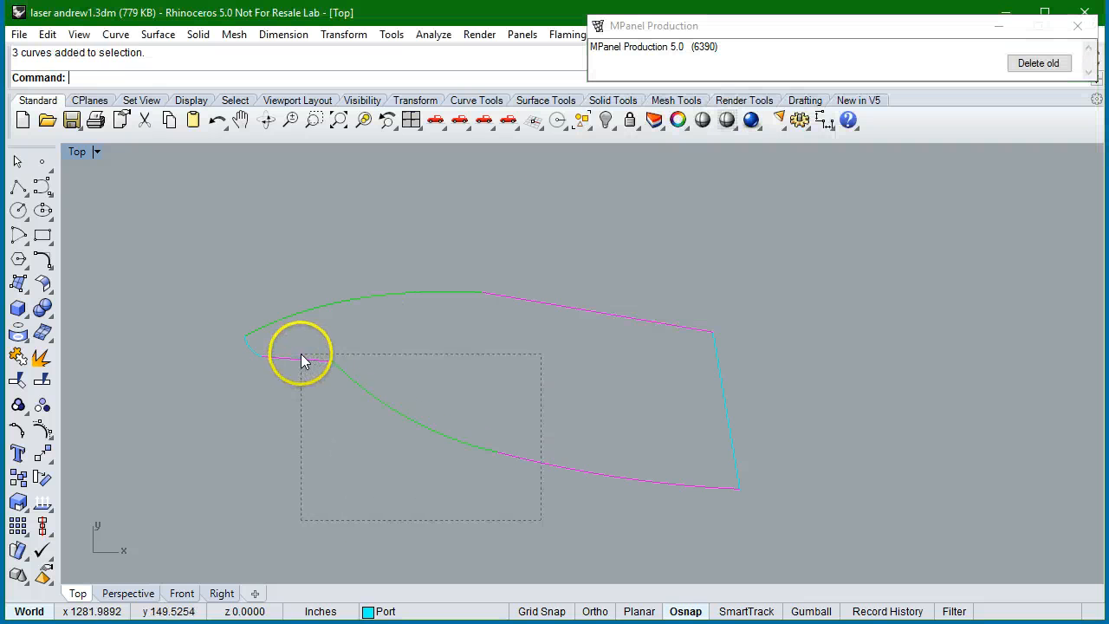
pyautogui.moveTo(301, 353); pyautogui.dragTo(301, 353)
pyautogui.moveTo(806, 33)
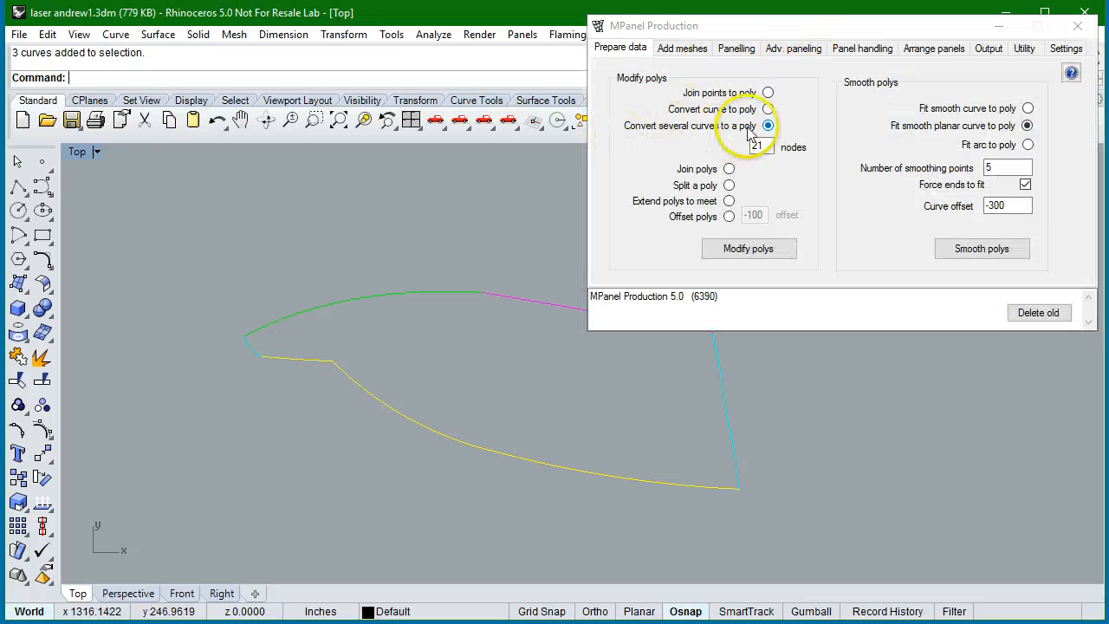
pyautogui.click(762, 251)
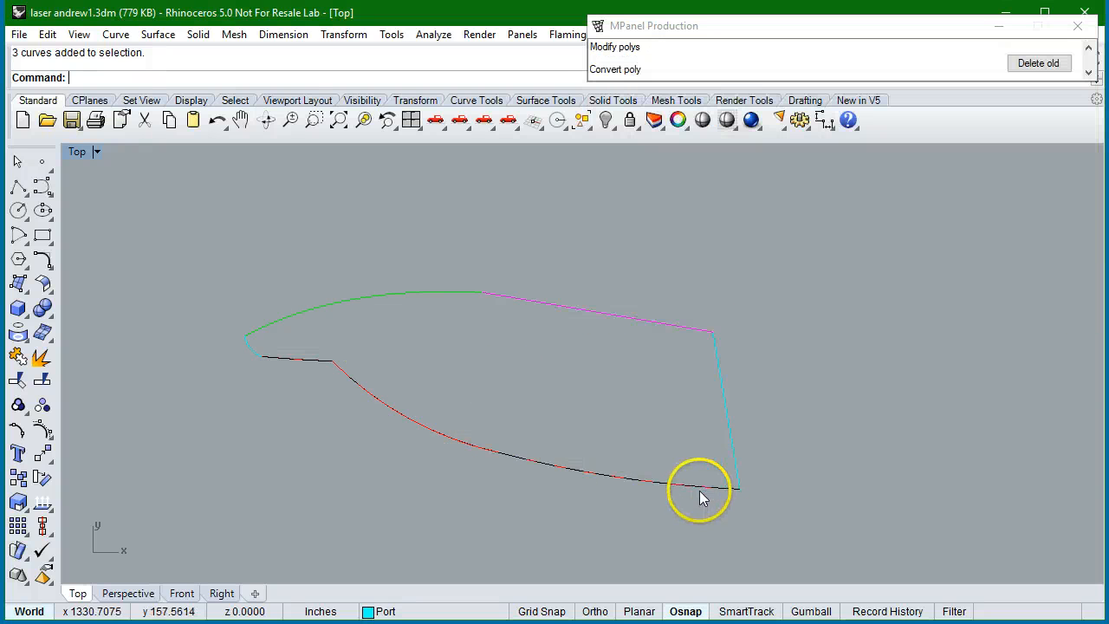
# Step: Check the new lower-edge poly around its sharp corner and delete the old curves it replaces
pyautogui.scroll(5, 356, 402)
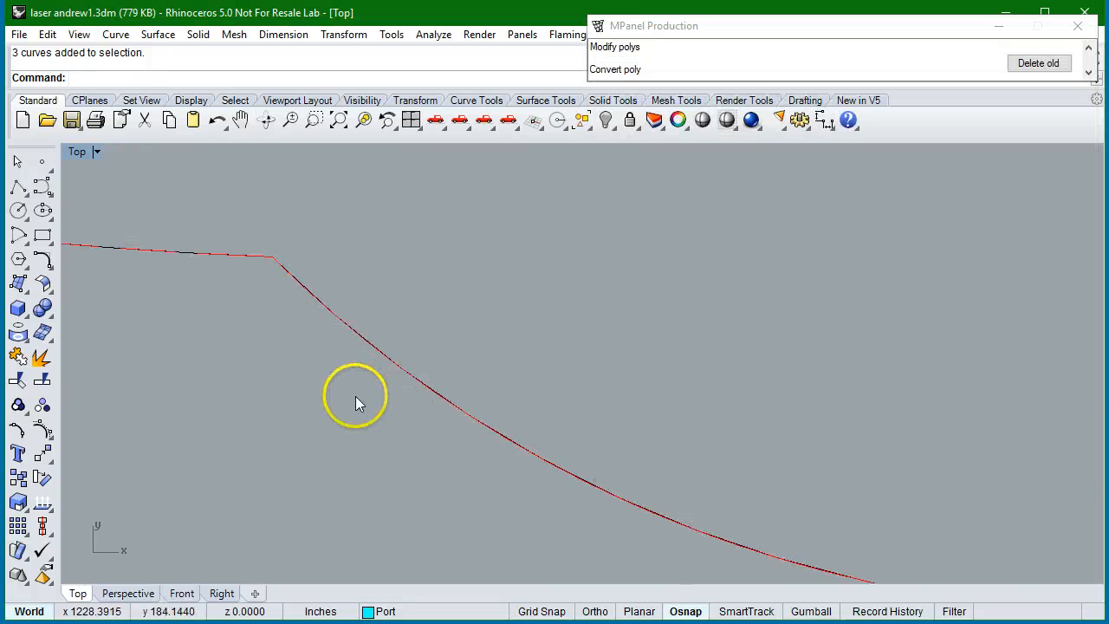
pyautogui.scroll(-3, 375, 370)
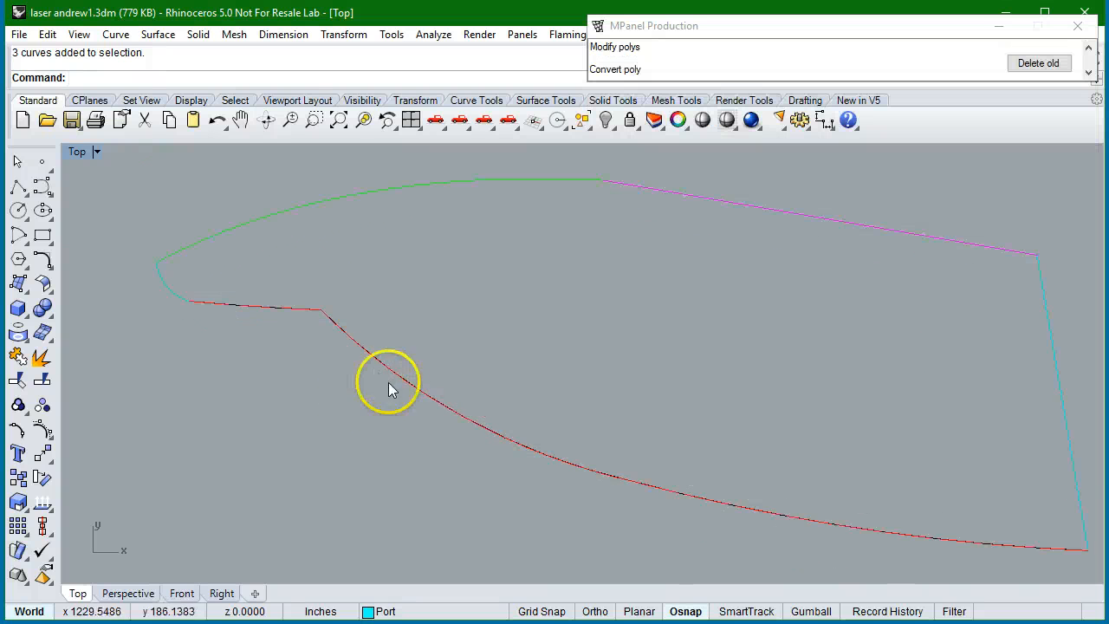
pyautogui.scroll(3, 316, 290)
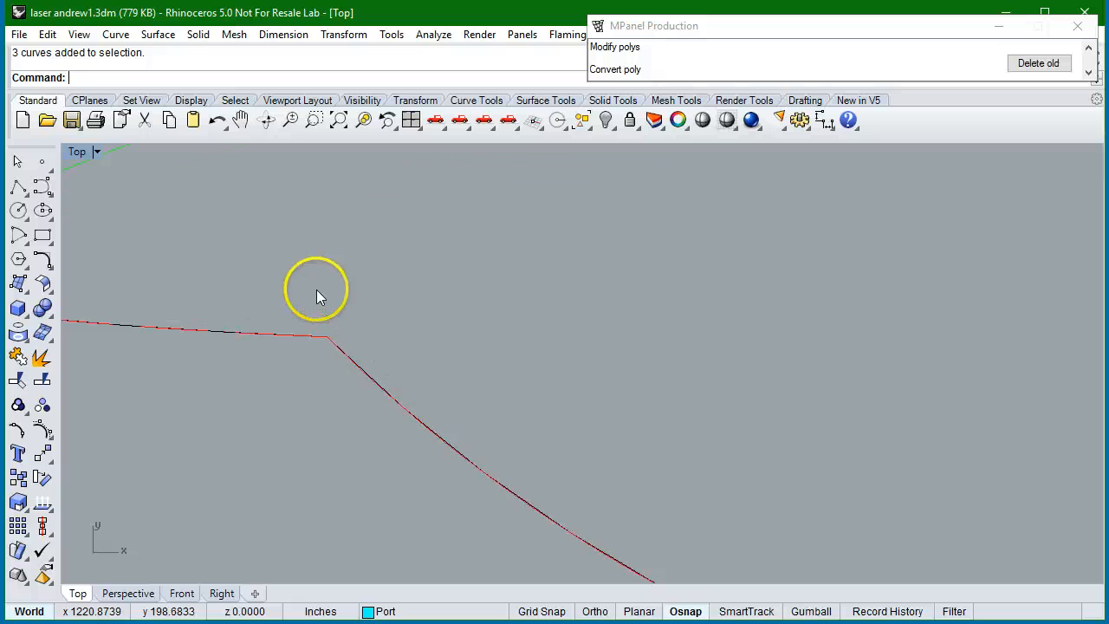
pyautogui.scroll(2, 316, 289)
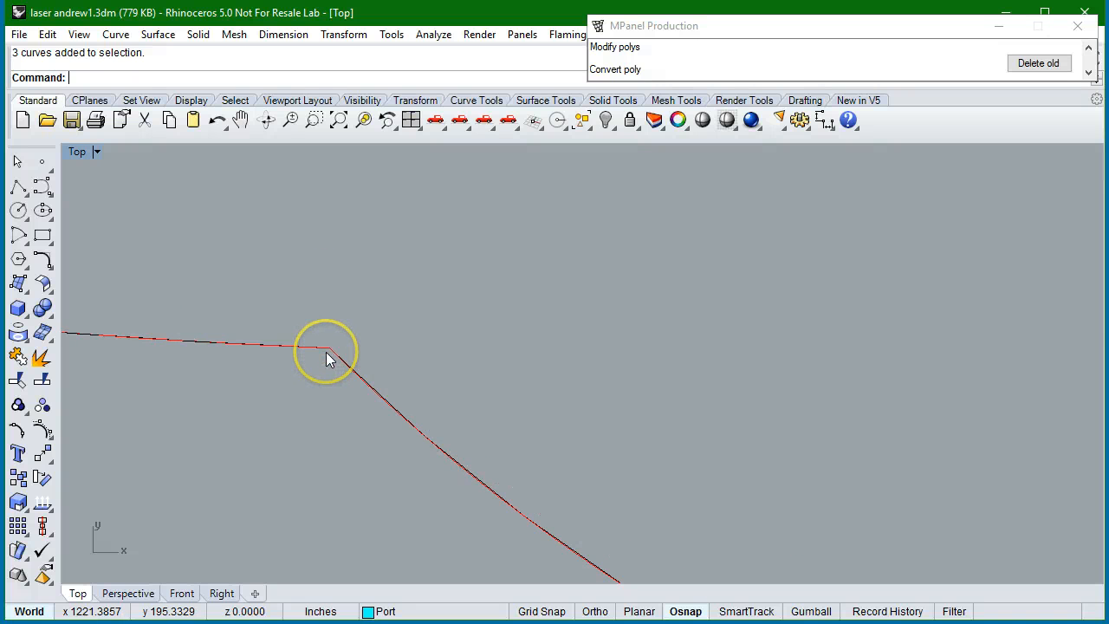
pyautogui.scroll(-4, 326, 352)
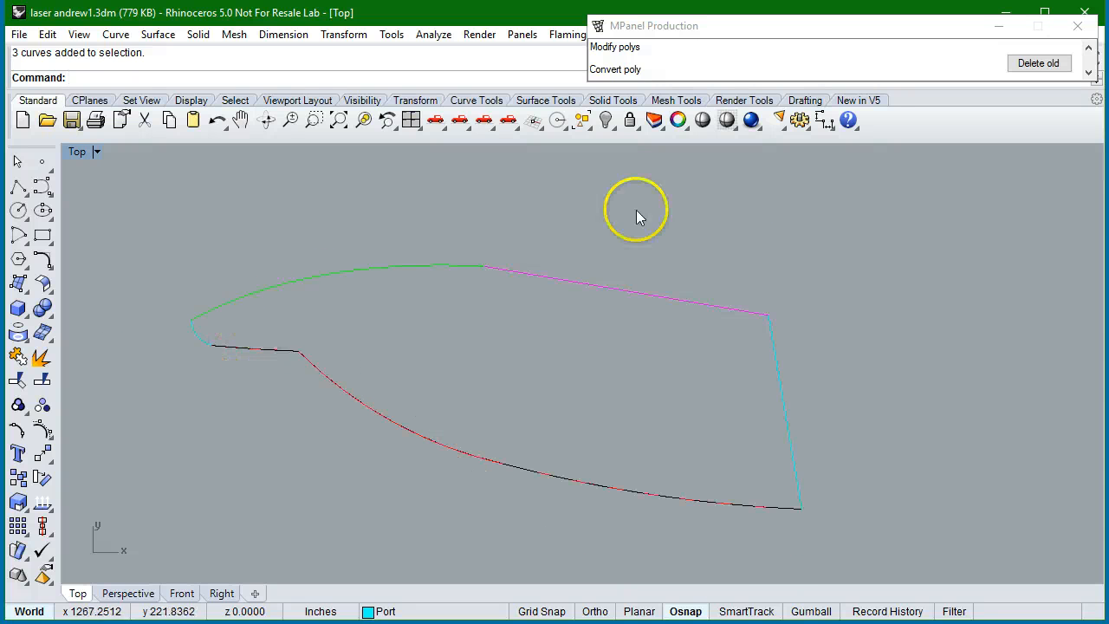
pyautogui.moveTo(1015, 67)
pyautogui.click(1039, 314)
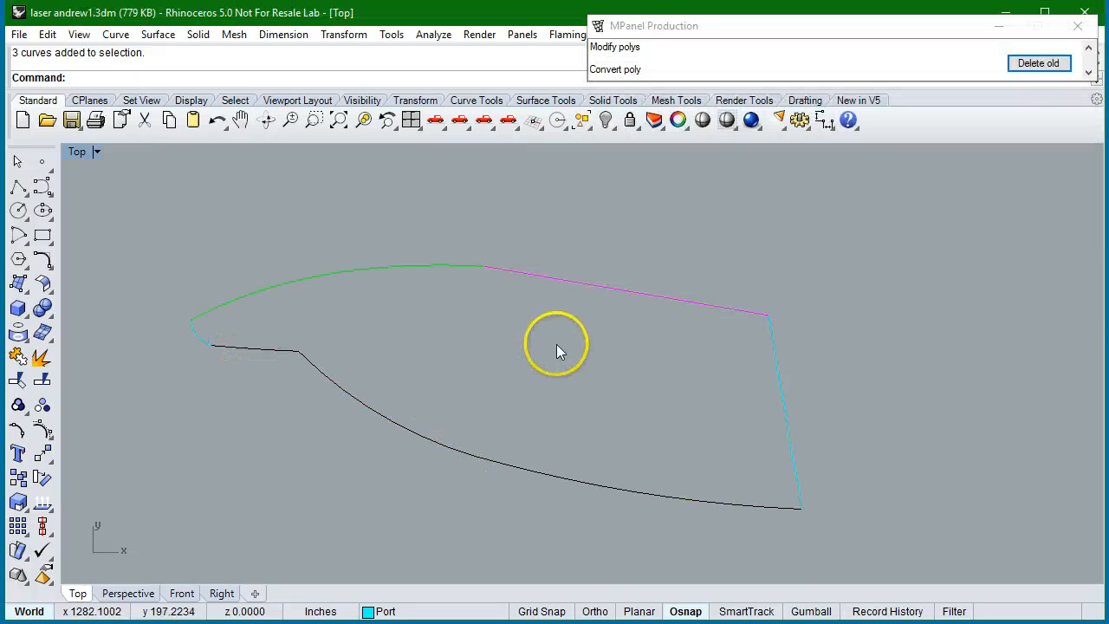
# Step: Convert the two curves along the outline's upper edge into one 21-node poly and delete the old curves
pyautogui.moveTo(429, 242); pyautogui.dragTo(429, 242)
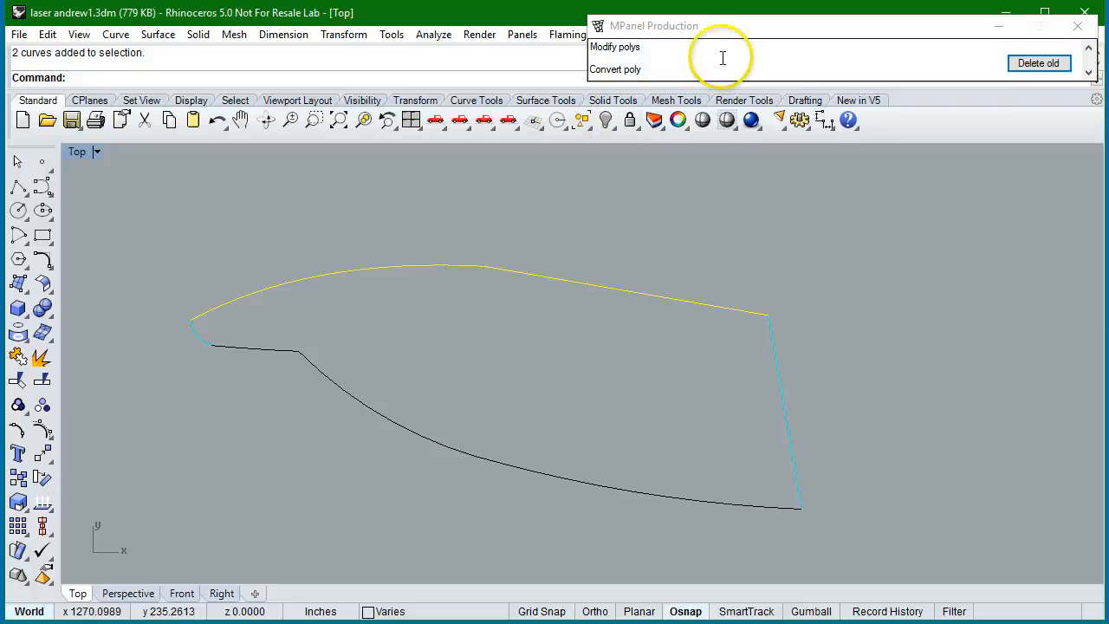
pyautogui.moveTo(724, 59)
pyautogui.click(763, 249)
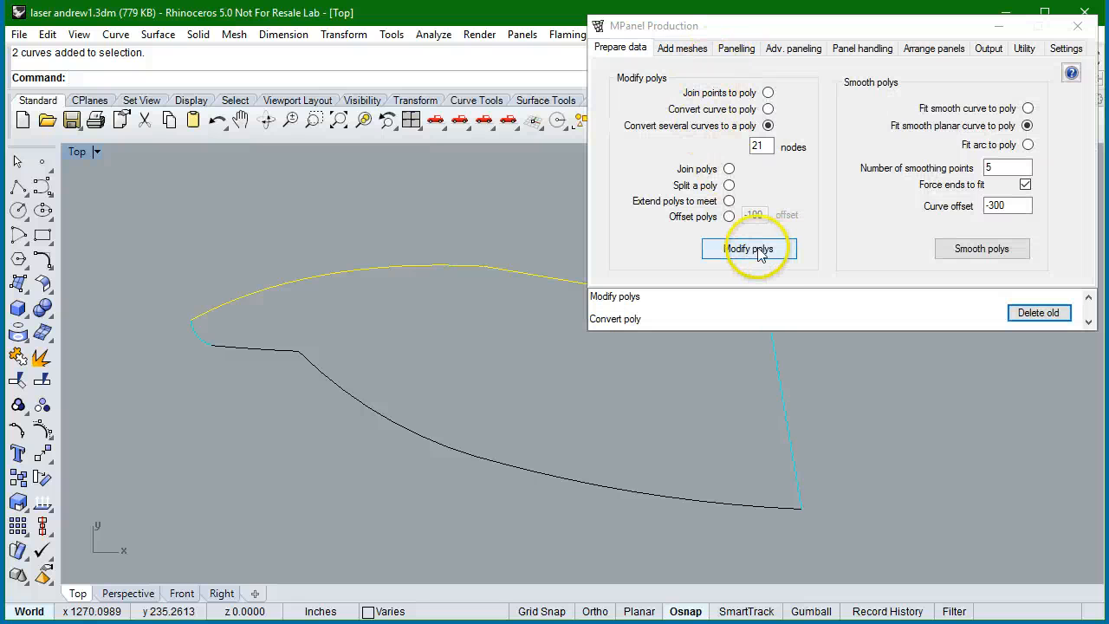
pyautogui.click(1040, 314)
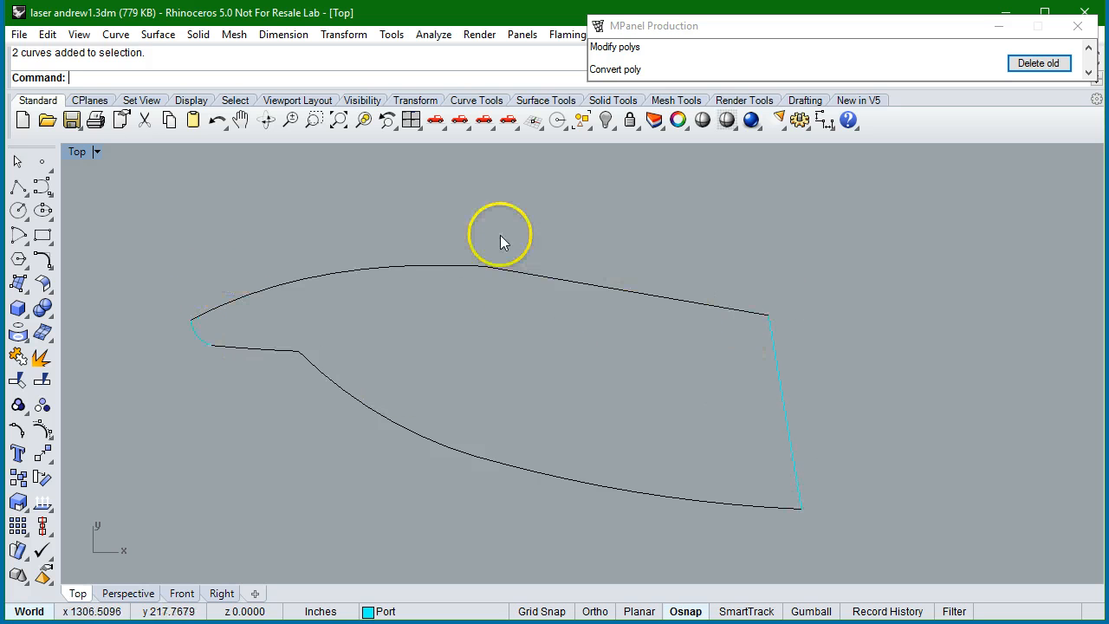
# Step: Convert the single curve at the outline's wide, straight end into a poly with 7 nodes
pyautogui.moveTo(746, 37)
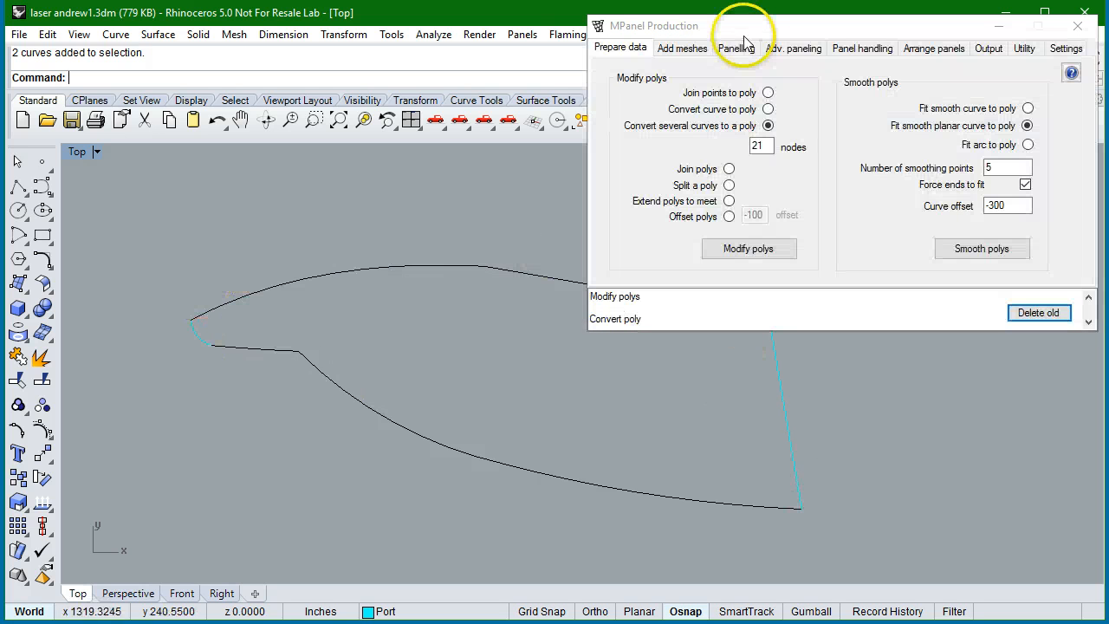
pyautogui.doubleClick(766, 148)
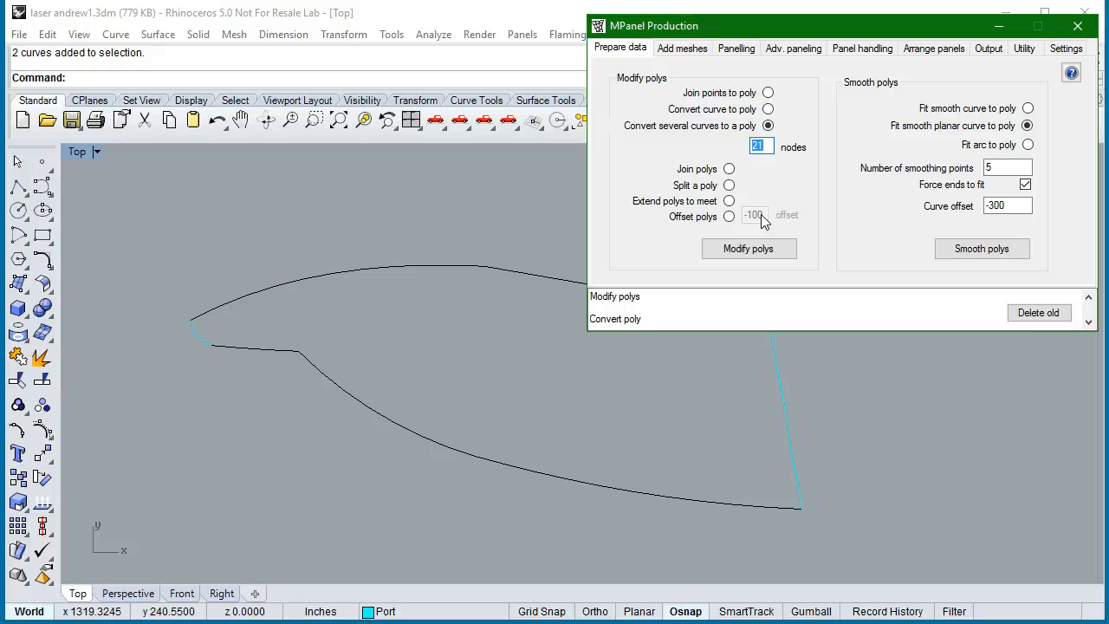
pyautogui.write('7')
pyautogui.click(767, 109)
pyautogui.click(756, 147)
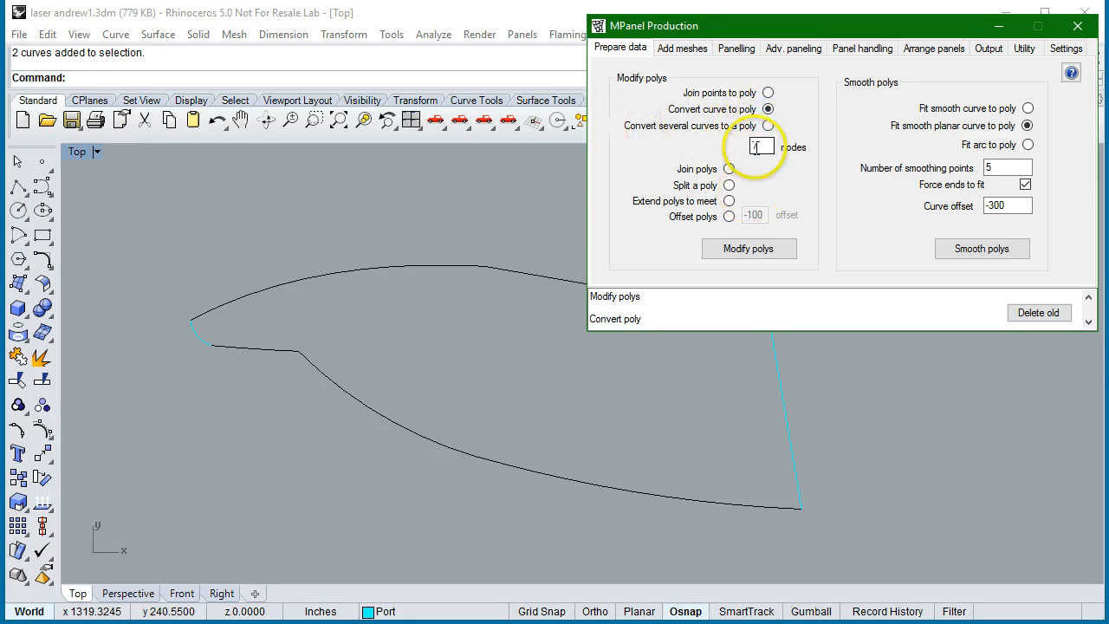
pyautogui.click(729, 185)
pyautogui.moveTo(859, 433); pyautogui.dragTo(729, 381)
pyautogui.moveTo(665, 104)
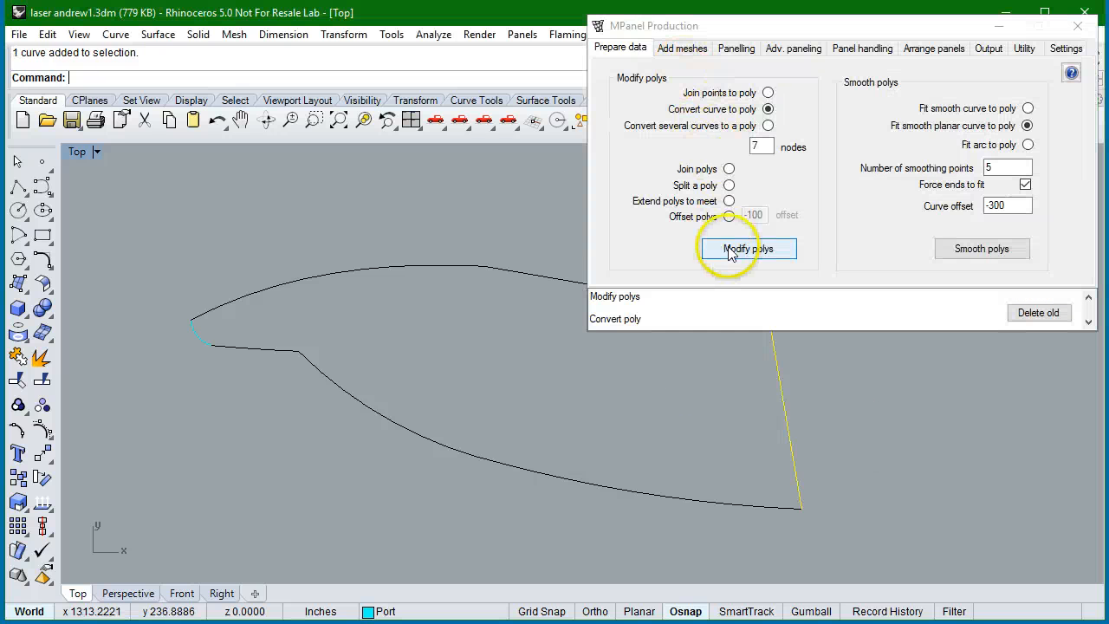
pyautogui.click(730, 249)
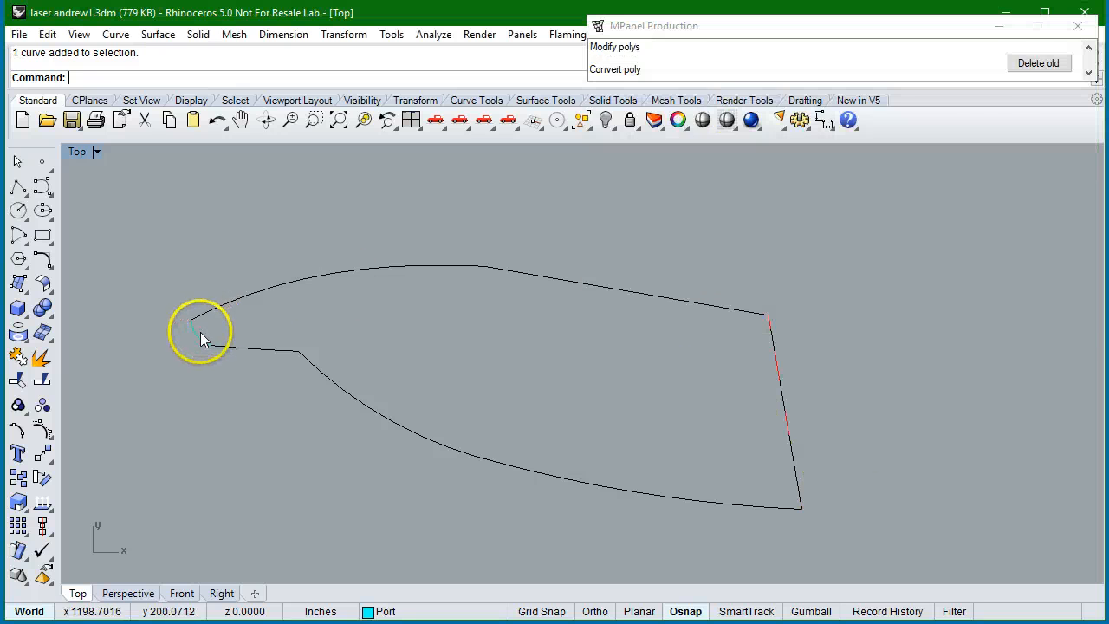
# Step: Convert the short curve at the outline's pointed end into a 7-node poly and delete the old end curves
pyautogui.click(200, 334)
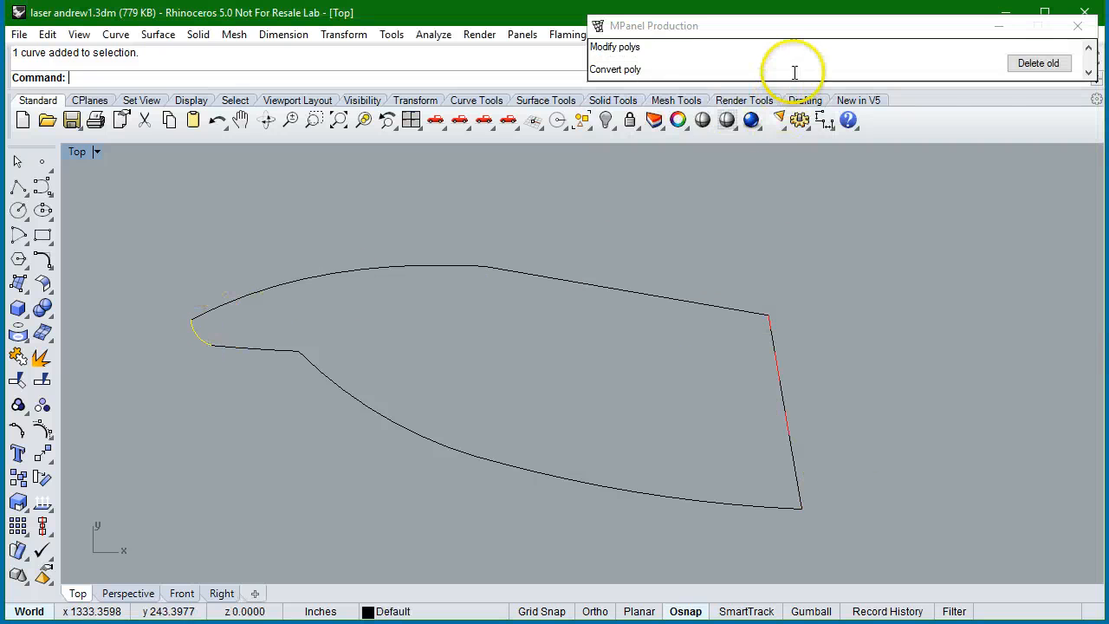
pyautogui.moveTo(795, 72)
pyautogui.click(766, 253)
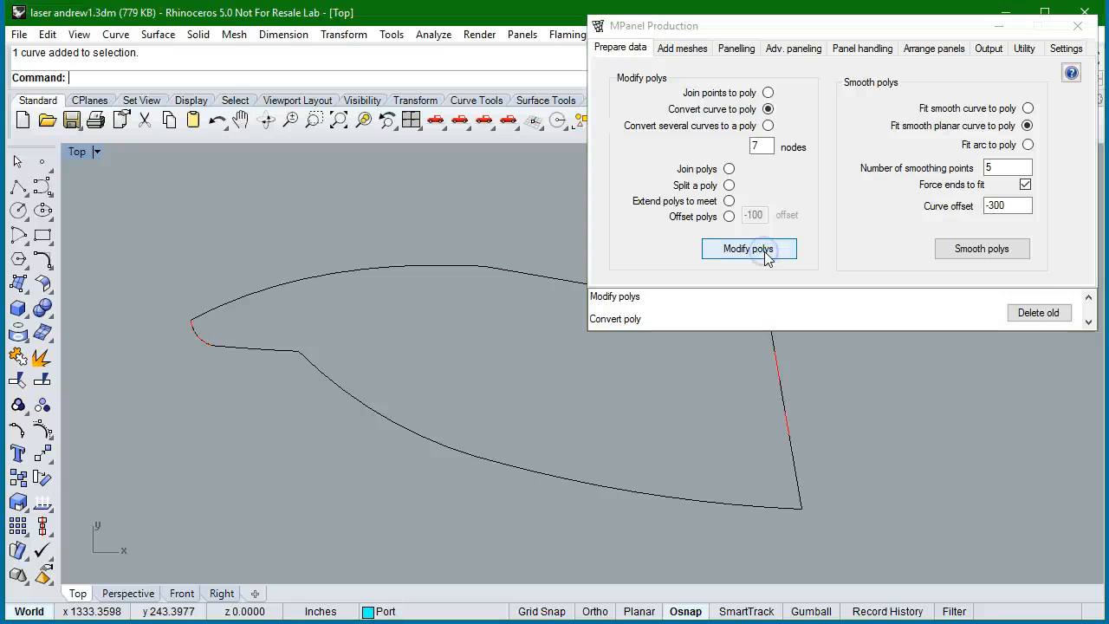
pyautogui.click(1050, 312)
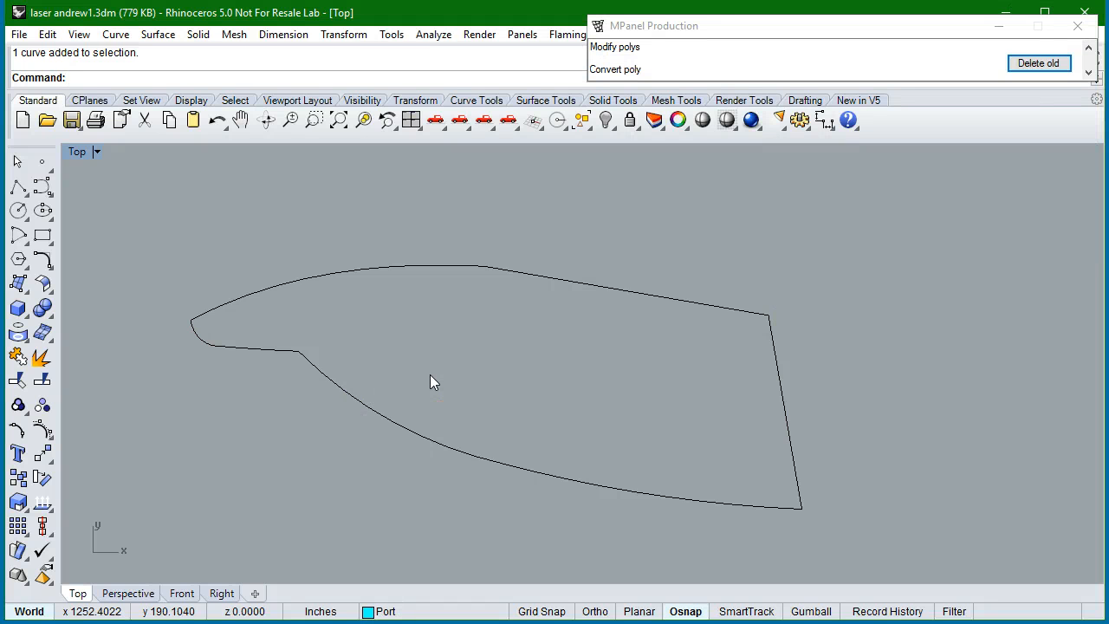
# Step: Check that each side of the outline is a single poly and show the control points of the upper and lower edge polys
pyautogui.click(379, 410)
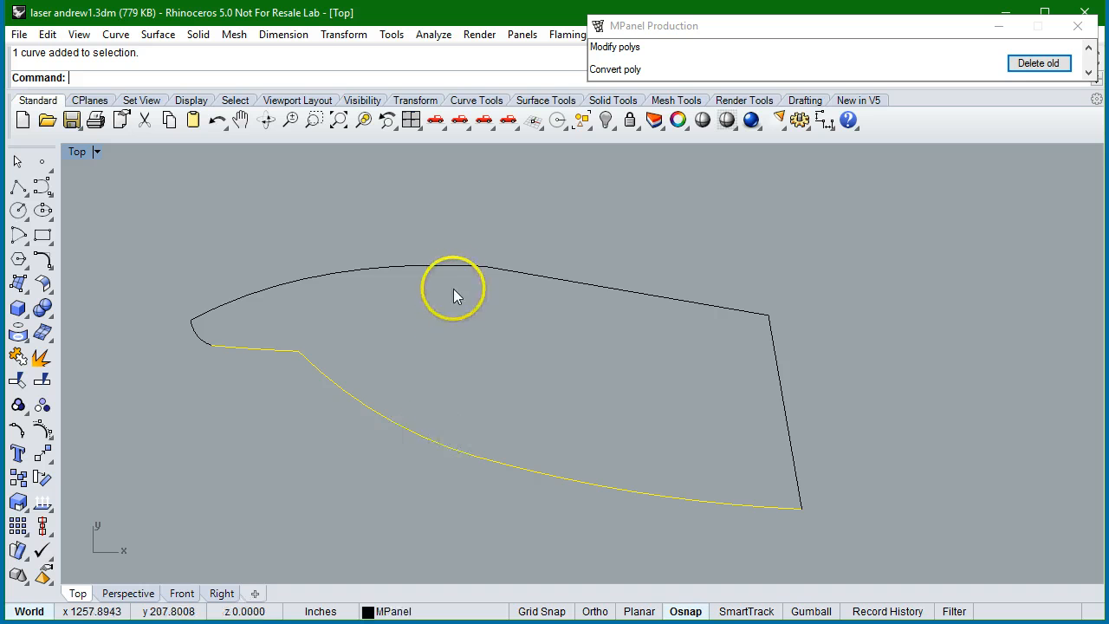
pyautogui.click(457, 267)
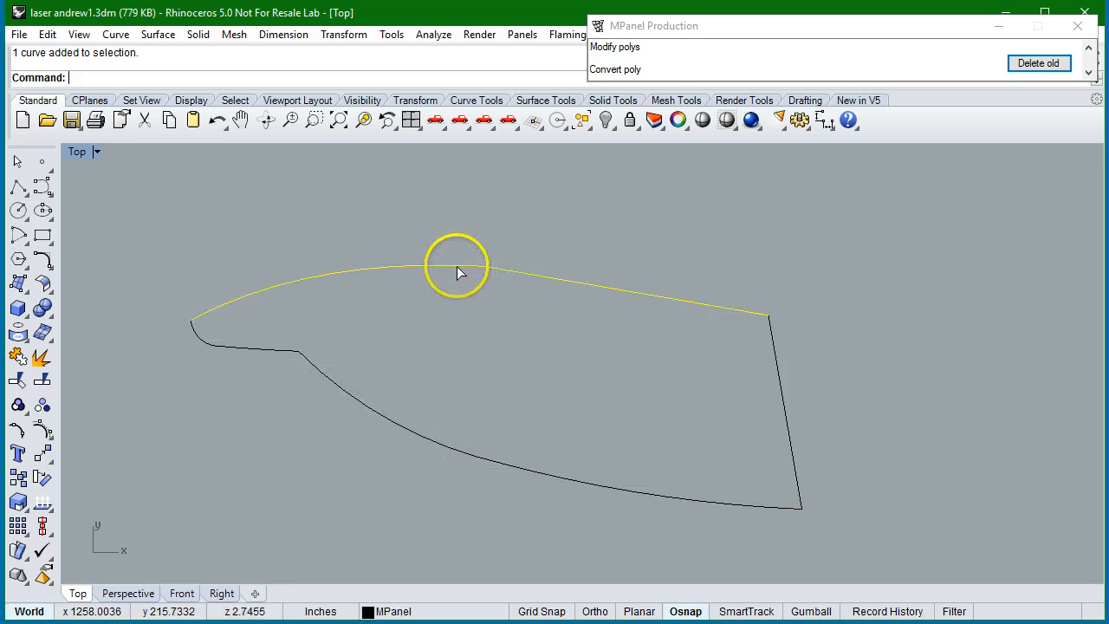
pyautogui.click(195, 330)
pyautogui.click(786, 404)
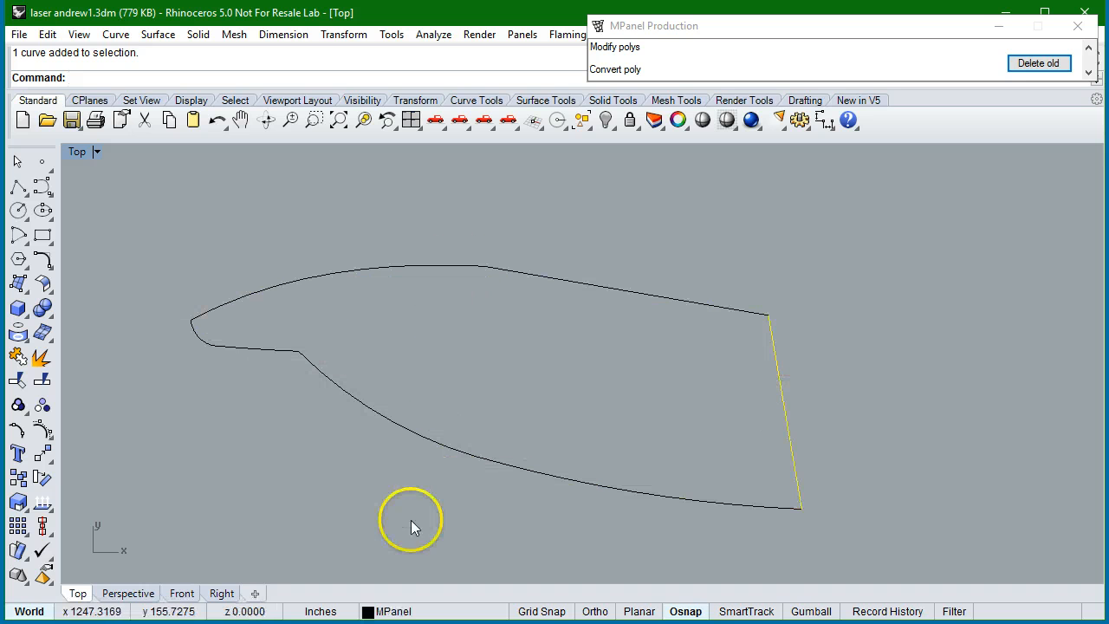
pyautogui.click(532, 524)
pyautogui.moveTo(545, 495); pyautogui.dragTo(425, 234)
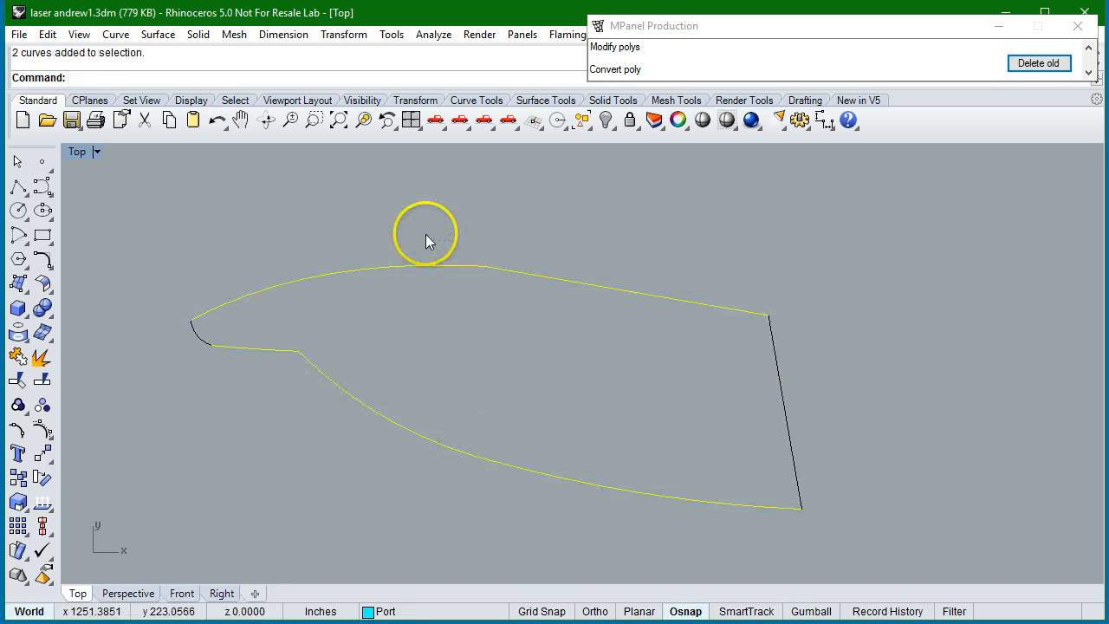
pyautogui.click(42, 430)
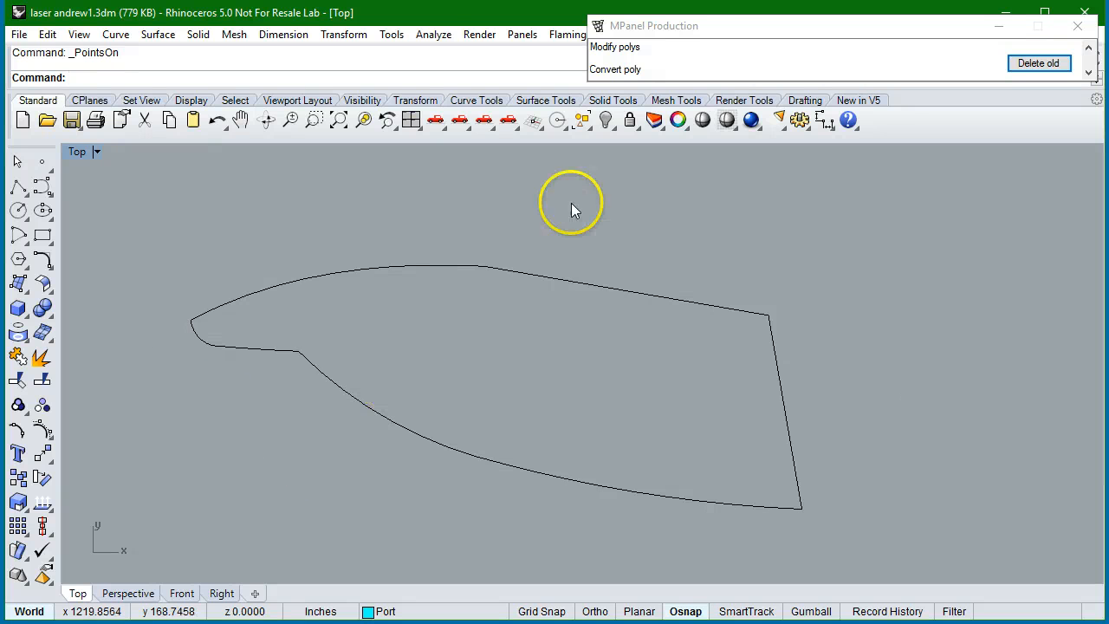
# Step: Build a mesh between the four poly edges, using the lower edge as bottom, wide end as right, upper edge as top and pointed end as left
pyautogui.moveTo(711, 65)
pyautogui.click(684, 49)
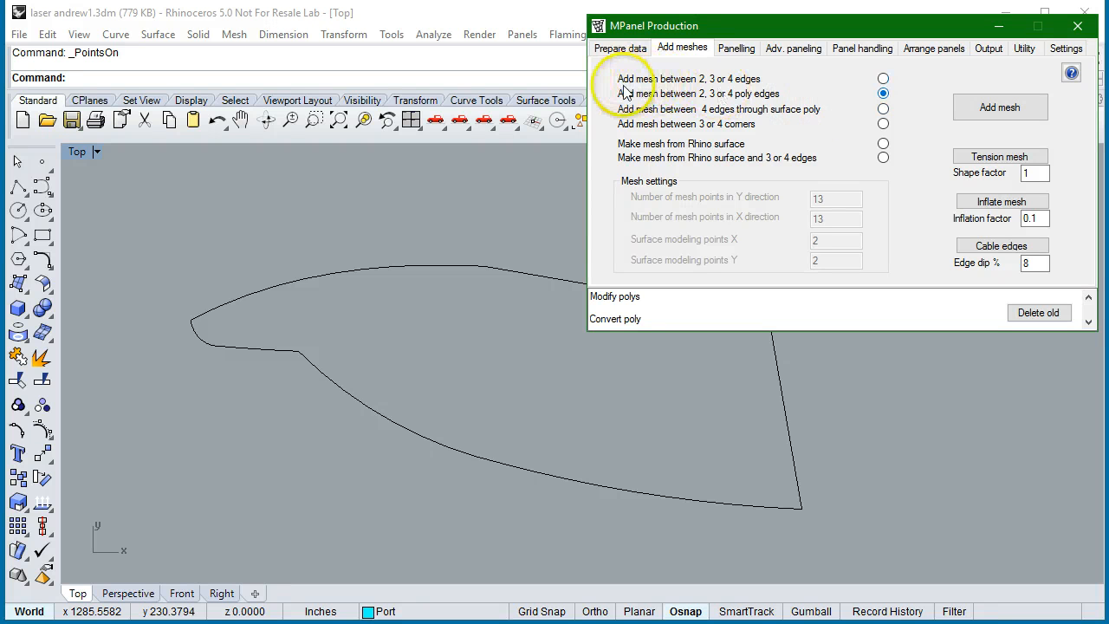
pyautogui.click(882, 79)
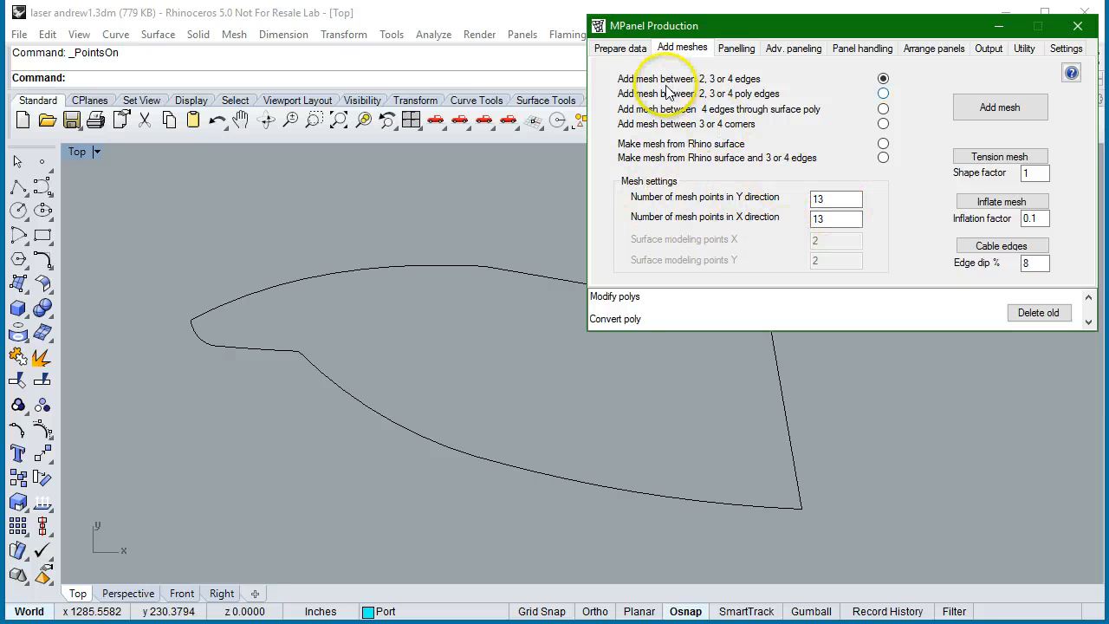
pyautogui.click(883, 94)
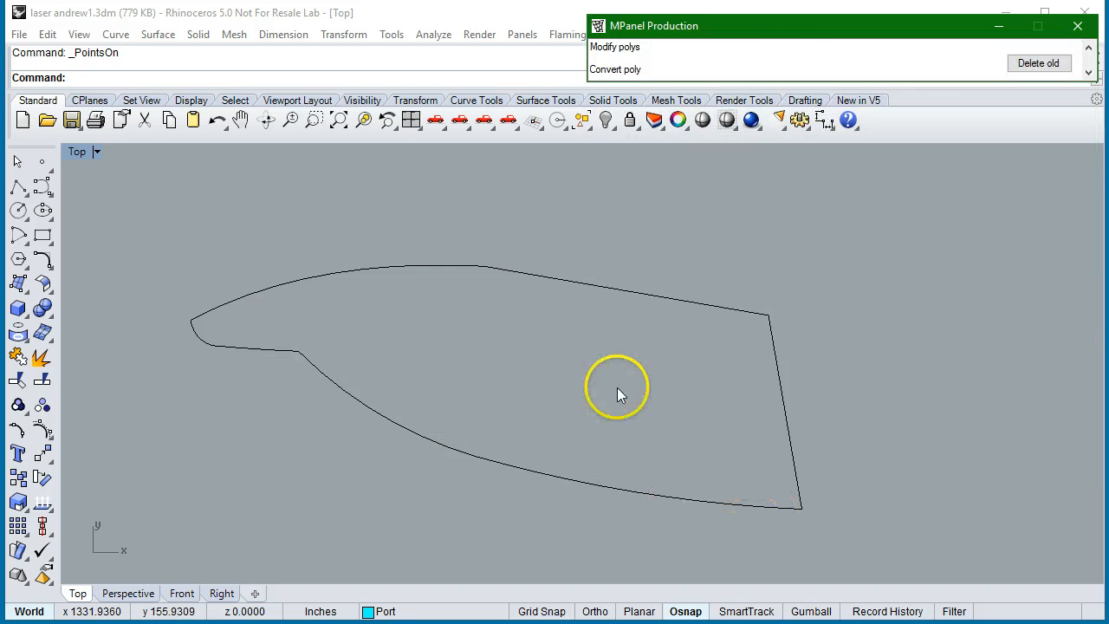
pyautogui.moveTo(772, 50)
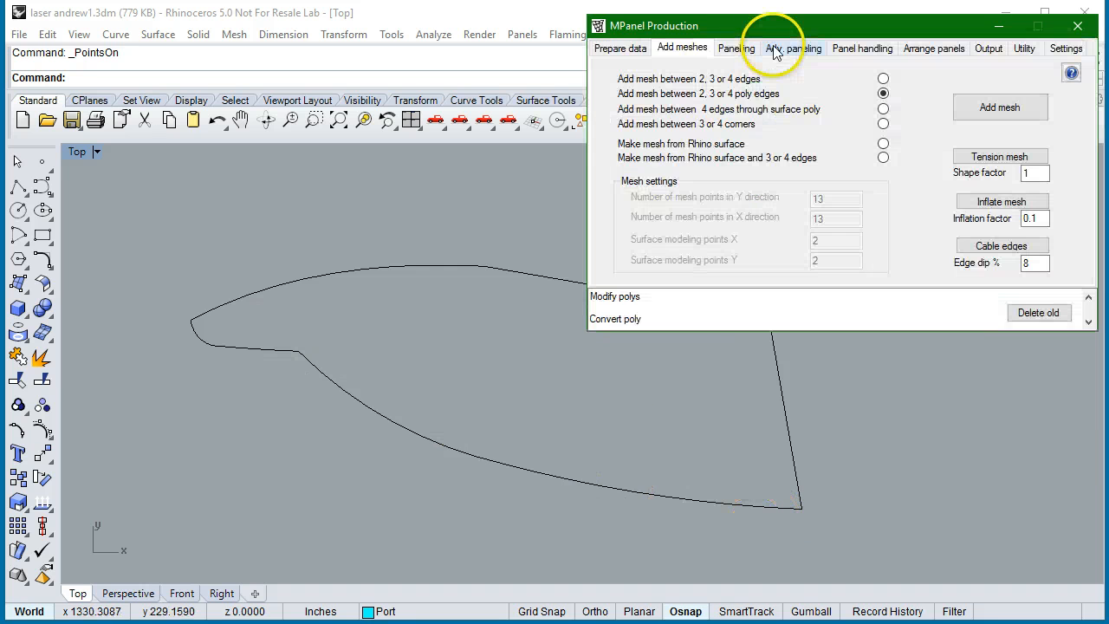
pyautogui.click(1038, 113)
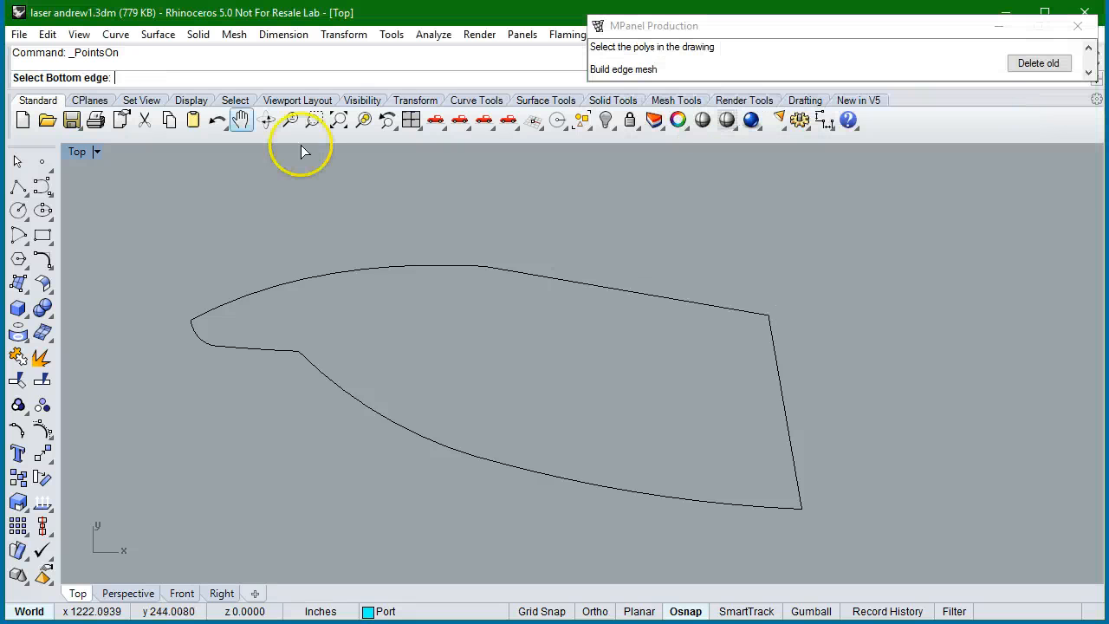
pyautogui.click(462, 451)
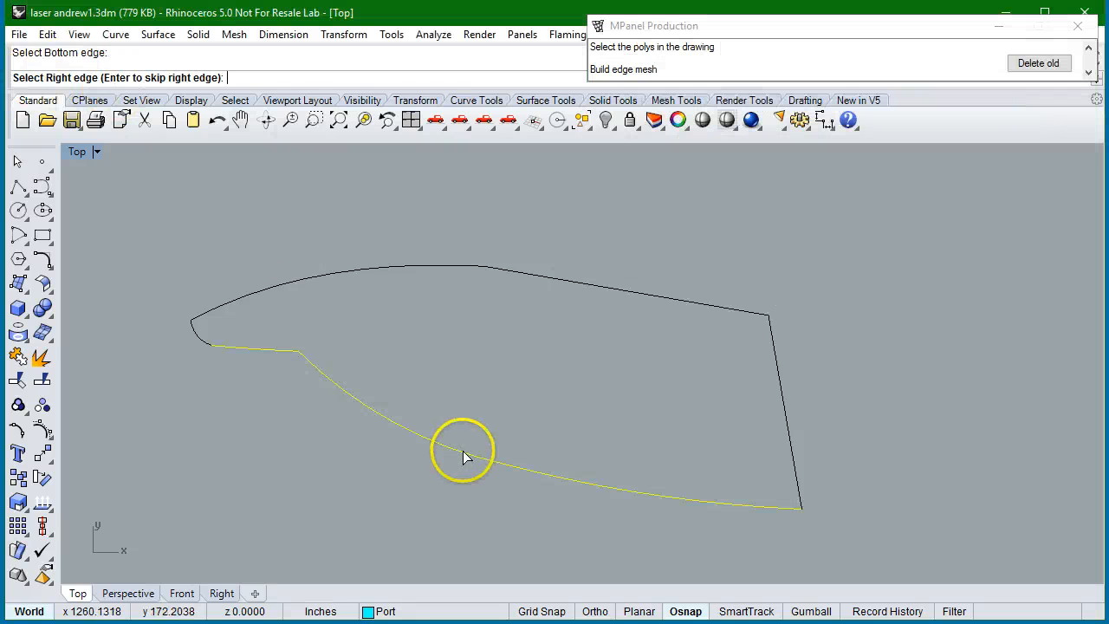
pyautogui.click(782, 396)
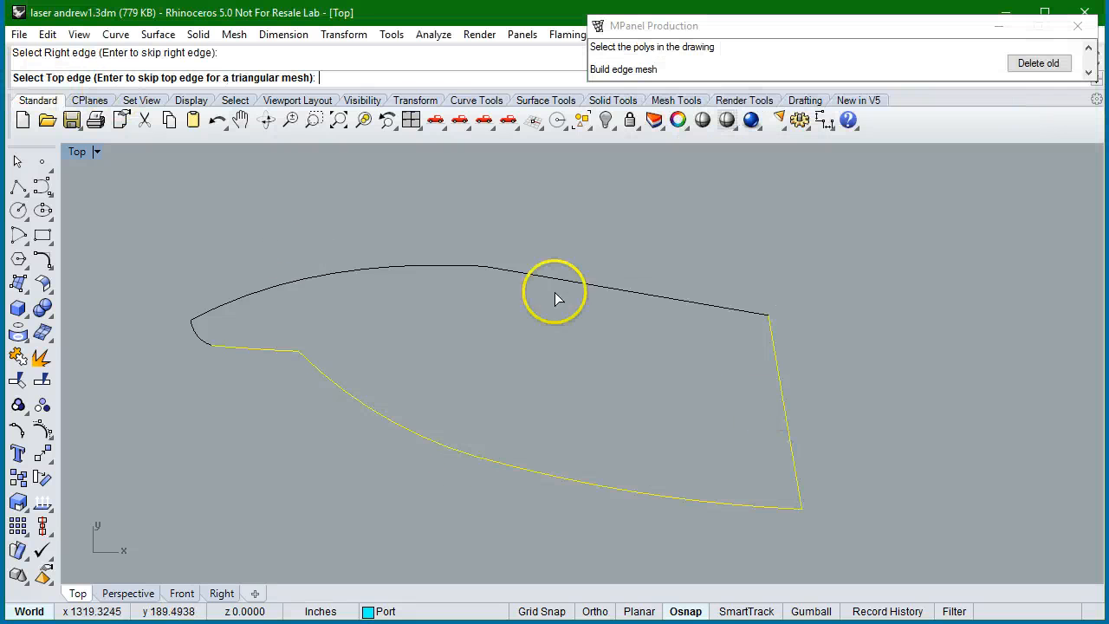
pyautogui.click(493, 266)
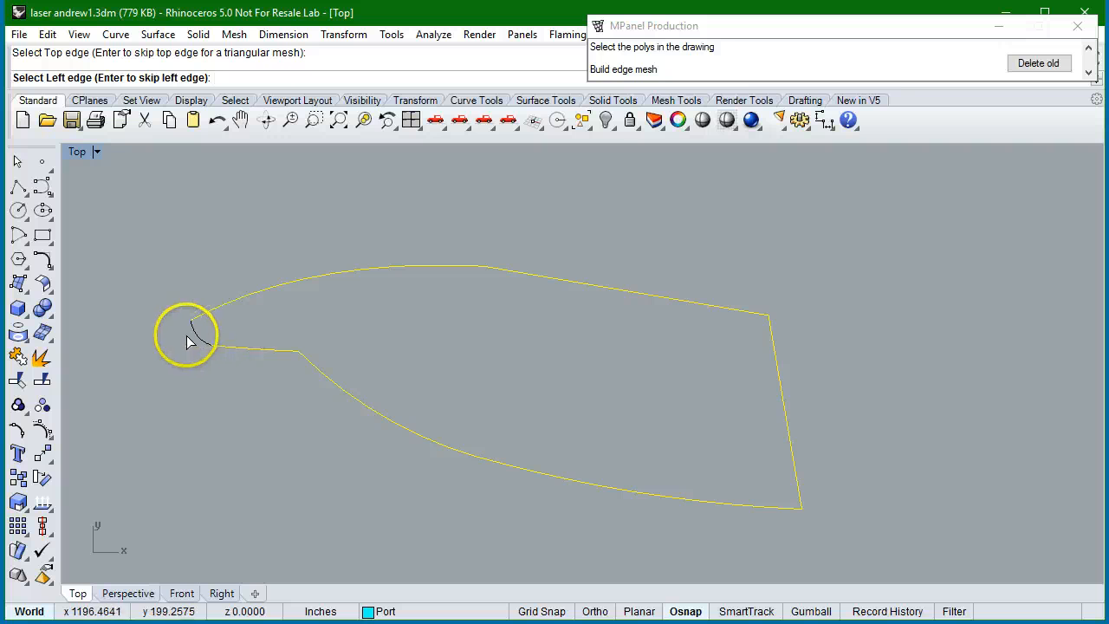
pyautogui.click(196, 334)
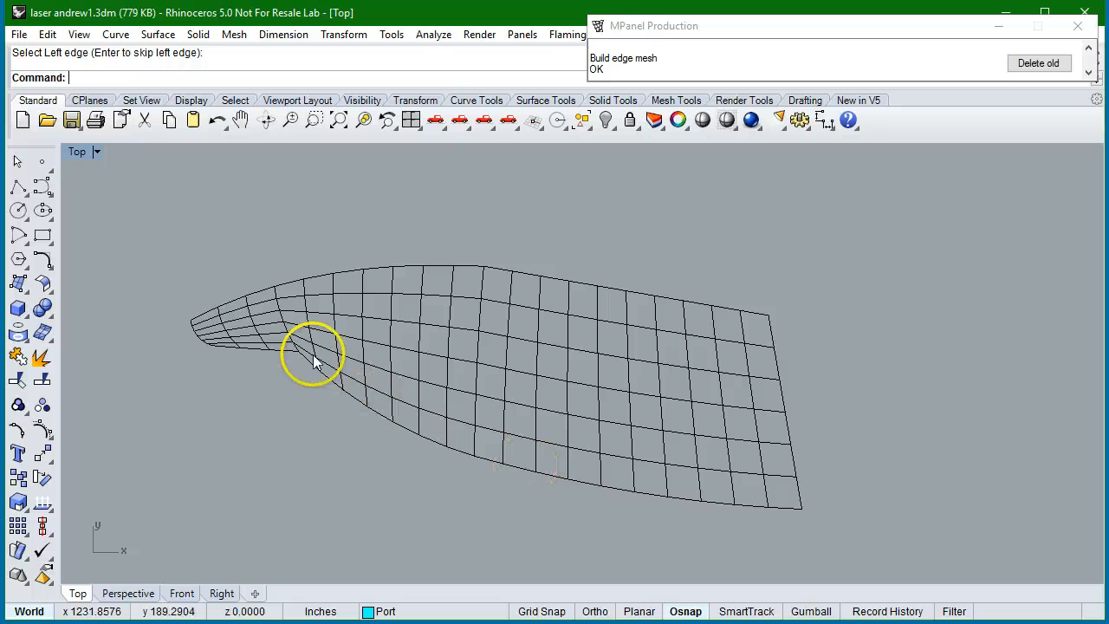
# Step: Copy the mesh about 245 inches away, beyond the wide end of the original
pyautogui.scroll(-3, 119, 272)
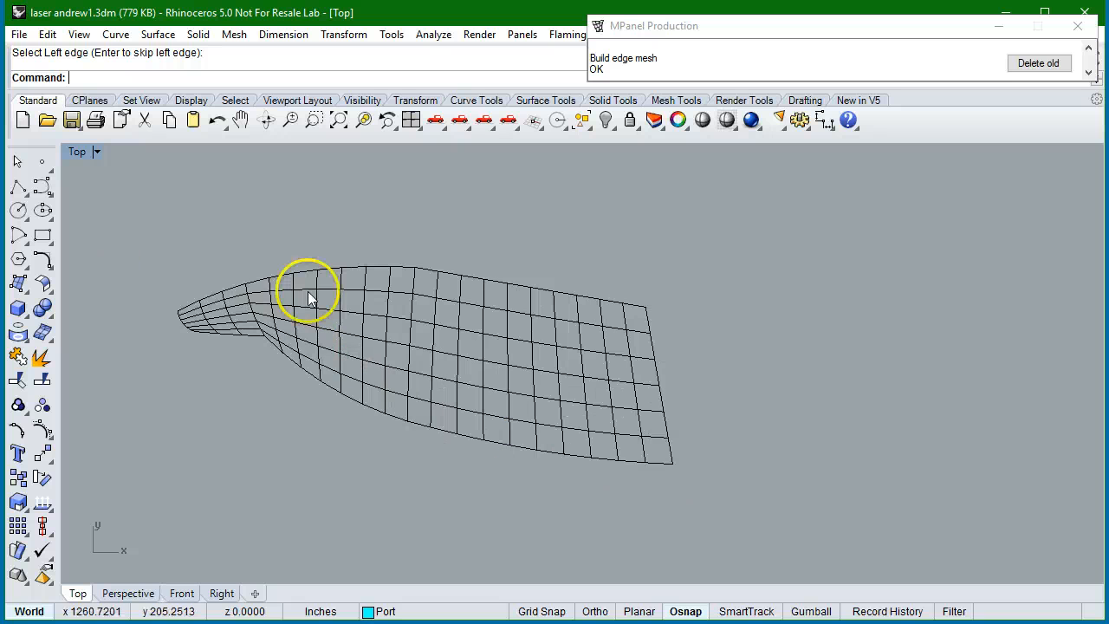
pyautogui.click(328, 312)
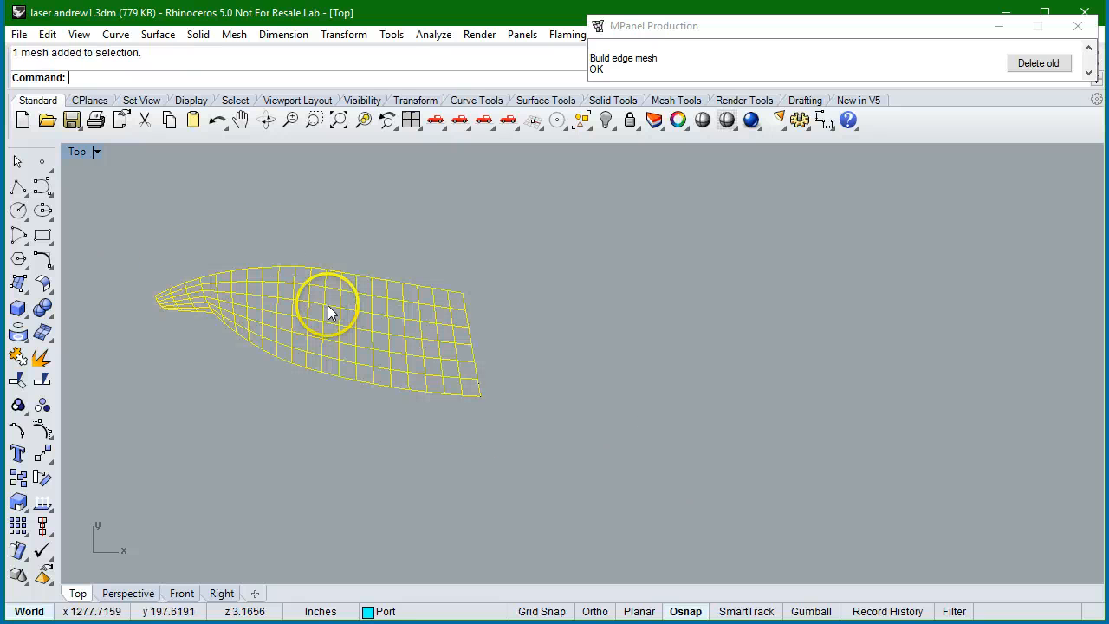
pyautogui.click(363, 35)
pyautogui.click(357, 74)
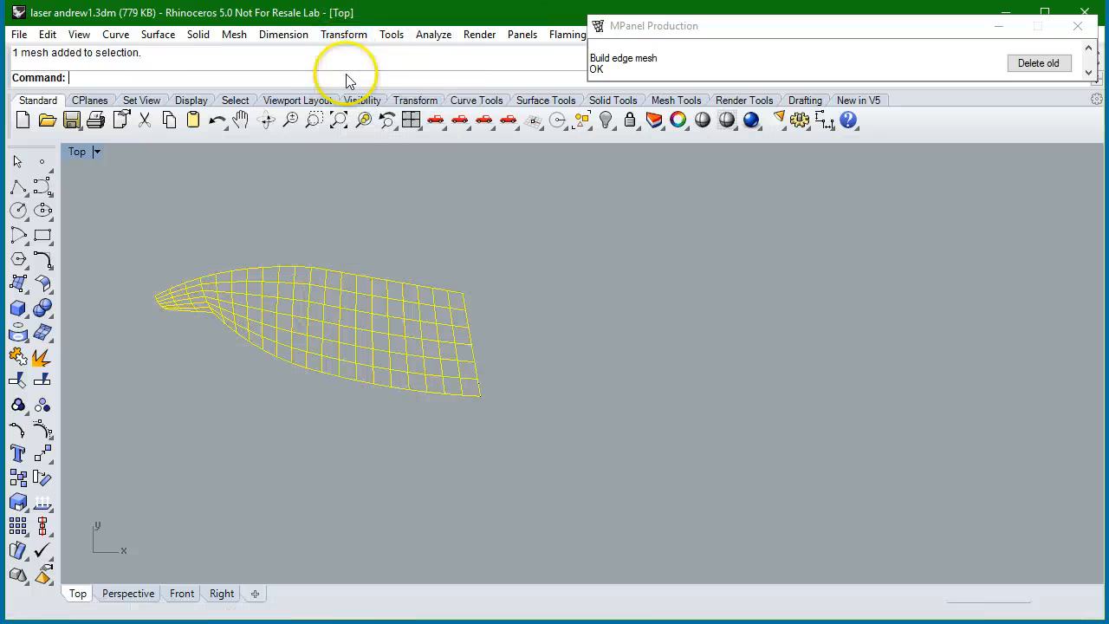
pyautogui.click(150, 250)
pyautogui.click(514, 273)
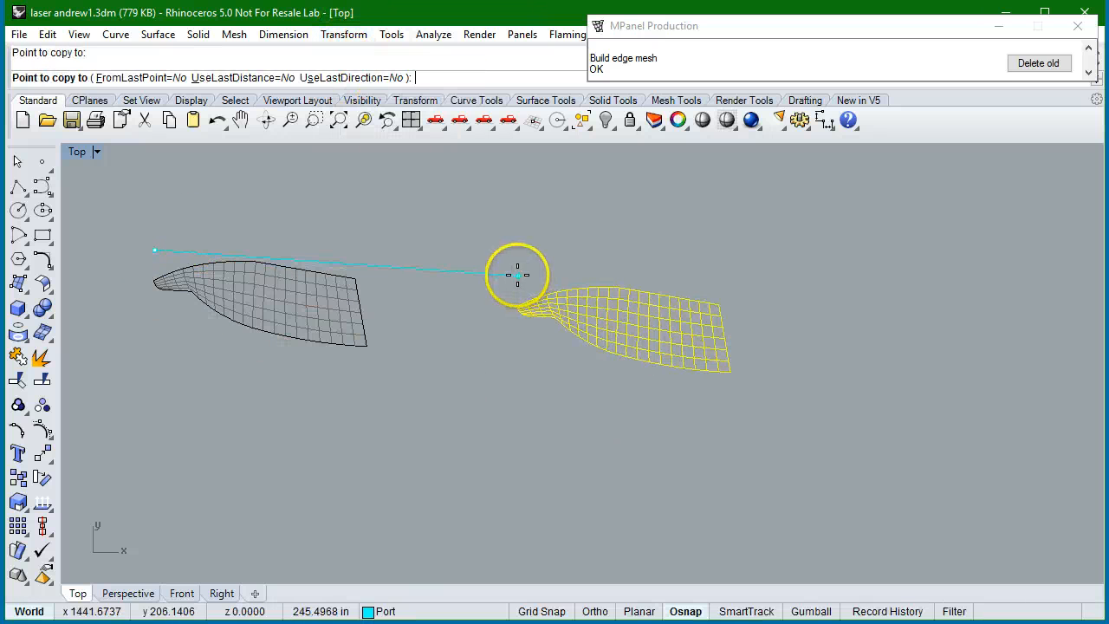
pyautogui.press('Return')
# Step: Convert the copied mesh into 1 panel with the panel ID number shown and delete the old mesh
pyautogui.scroll(2, 643, 291)
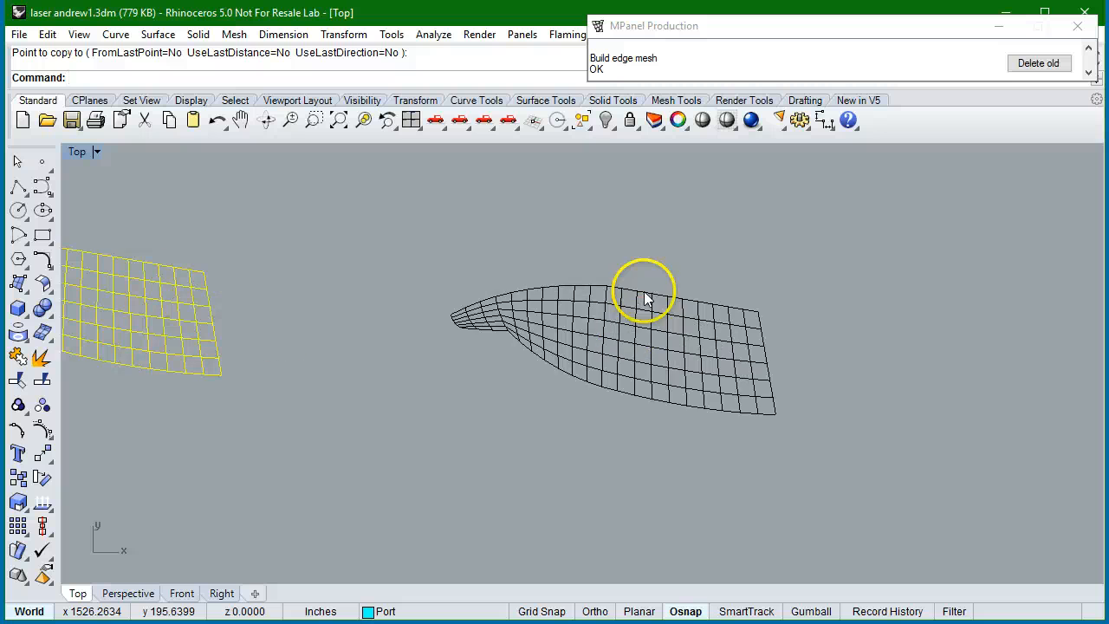
pyautogui.click(638, 346)
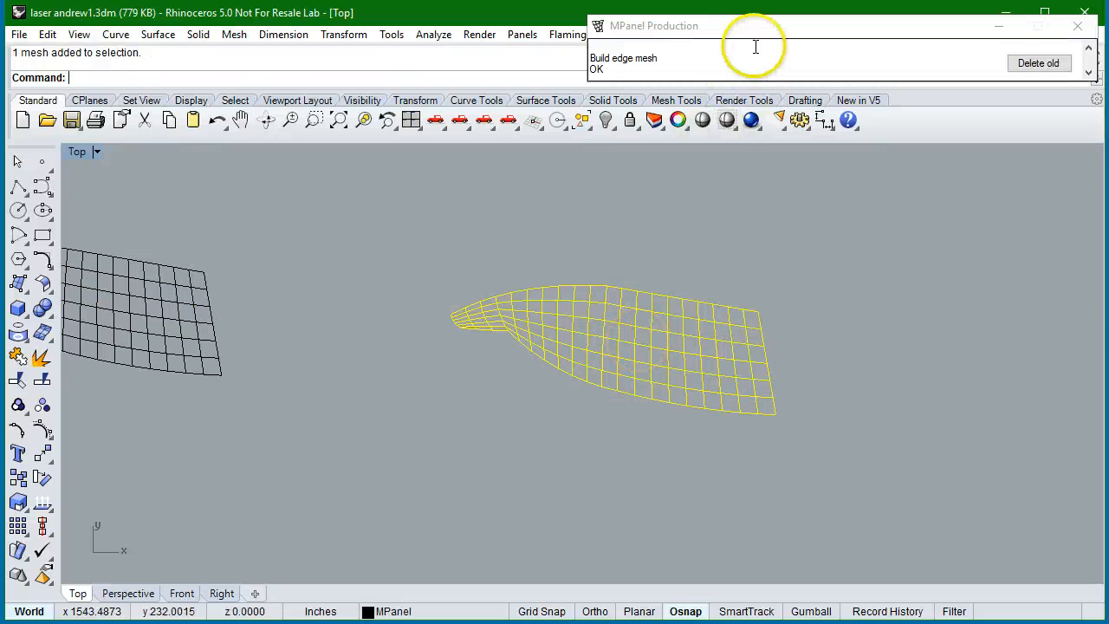
pyautogui.moveTo(756, 50)
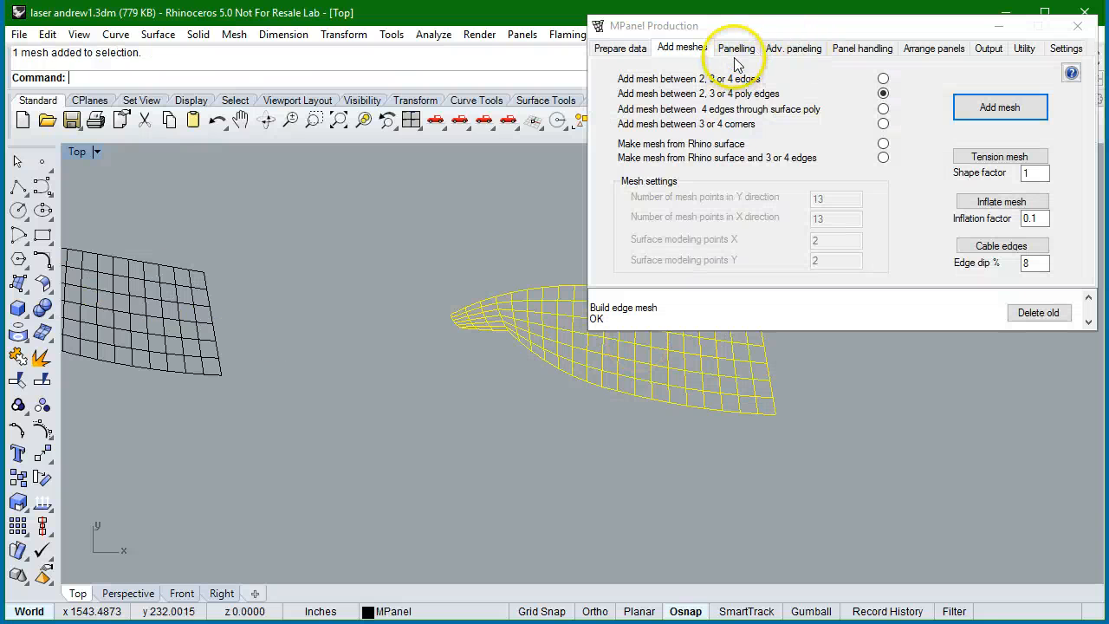
pyautogui.click(739, 49)
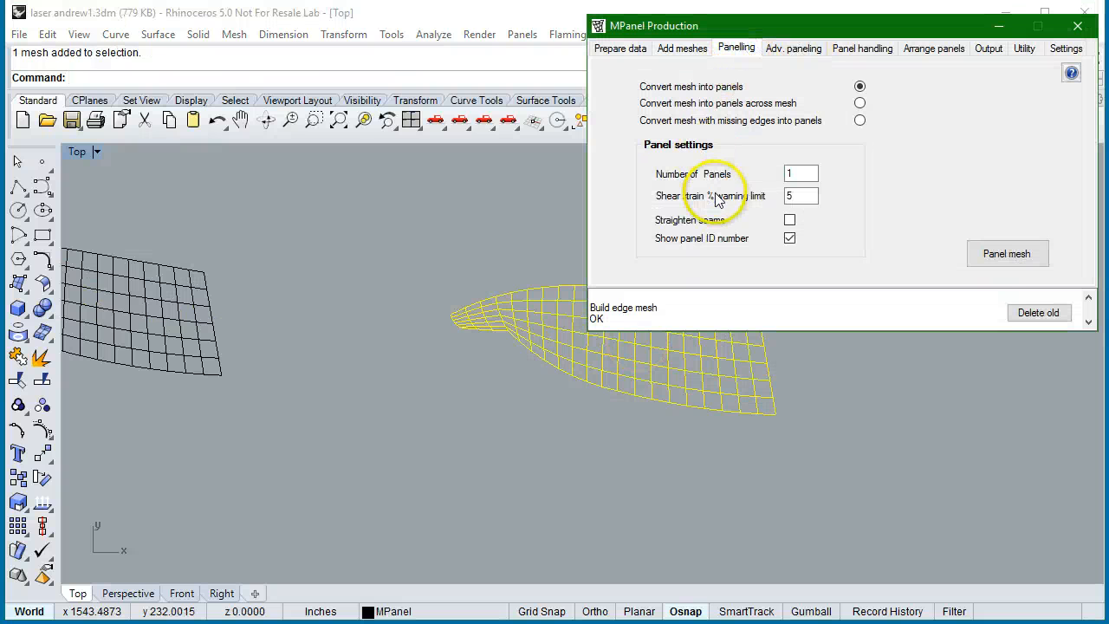
pyautogui.click(1005, 256)
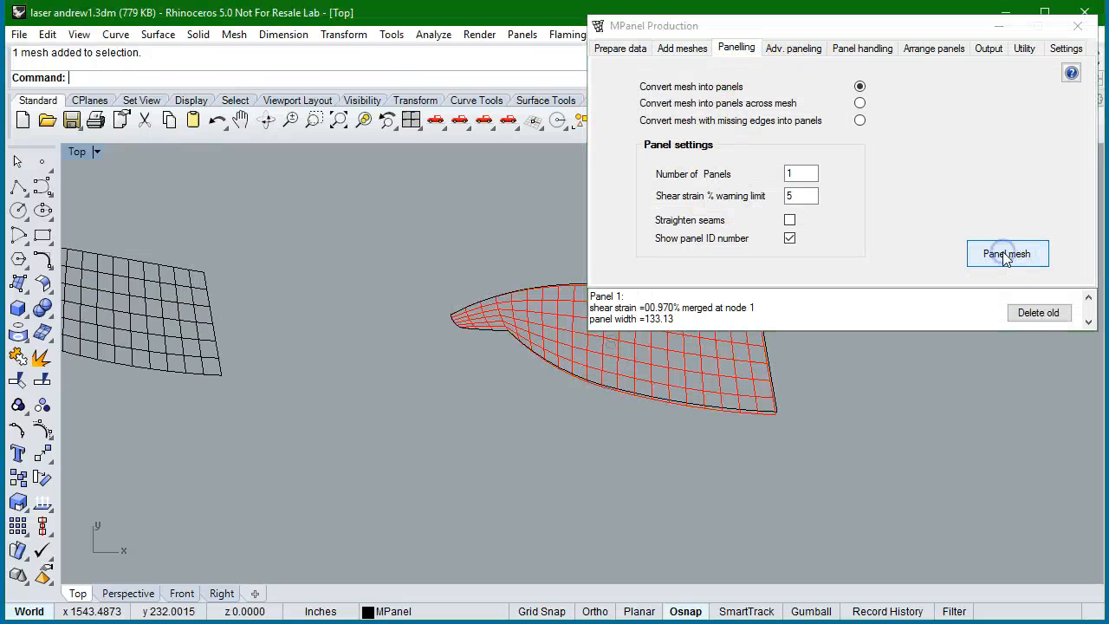
pyautogui.click(1039, 315)
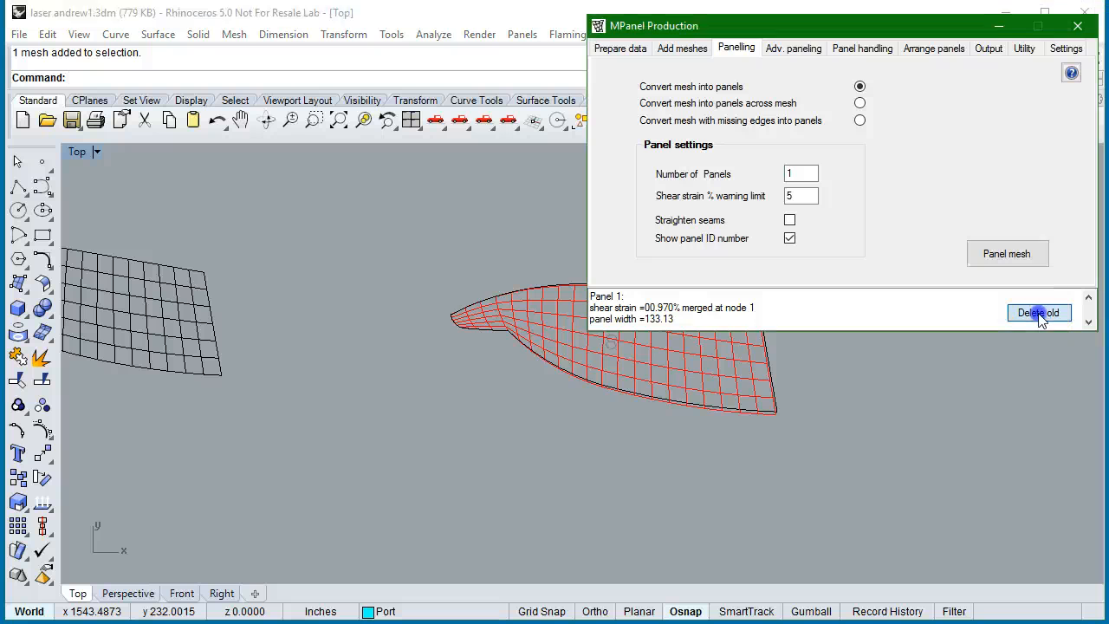
# Step: Inspect the flattened panel around its sharp lower-edge corner and compare its outline with the original mesh
pyautogui.scroll(4, 517, 325)
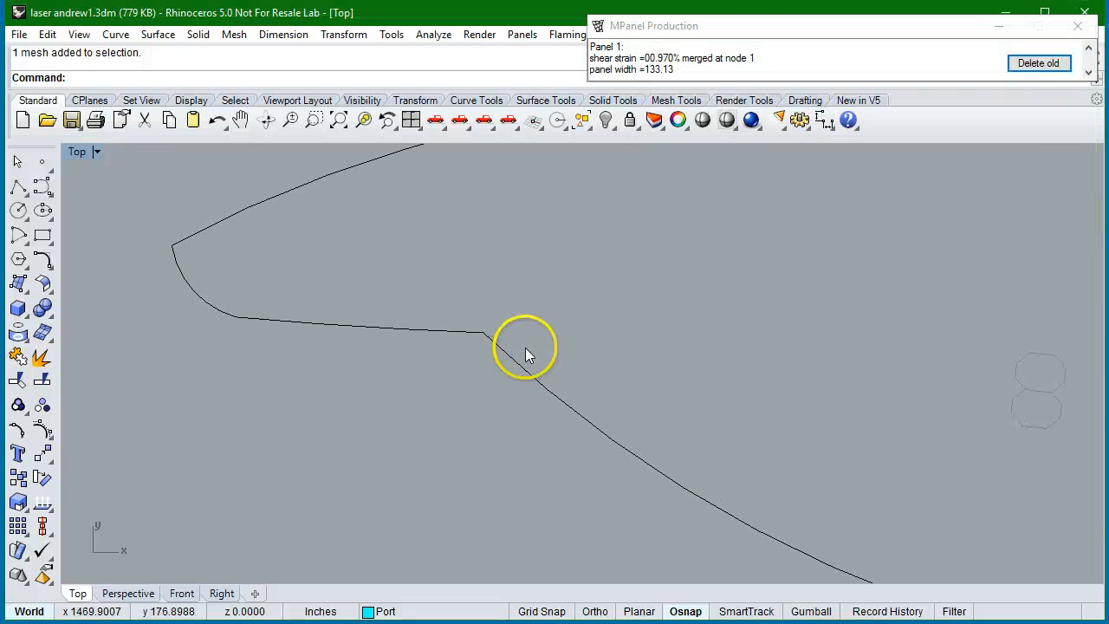
pyautogui.scroll(2, 525, 347)
pyautogui.scroll(-16, 385, 335)
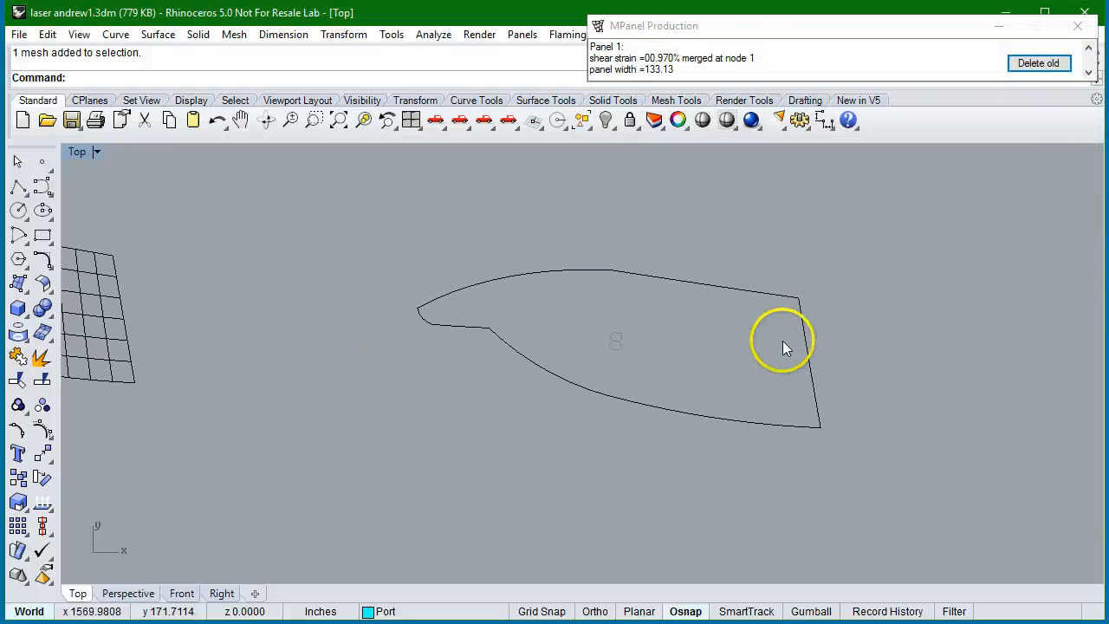
pyautogui.scroll(-4, 806, 325)
pyautogui.scroll(-3, 737, 304)
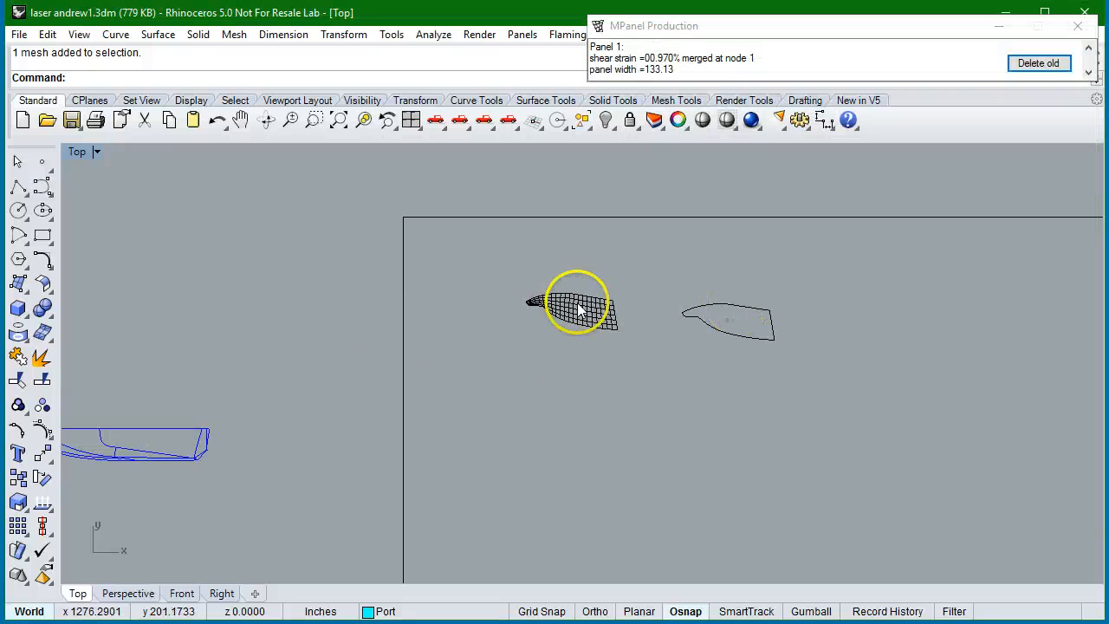
pyautogui.scroll(3, 579, 310)
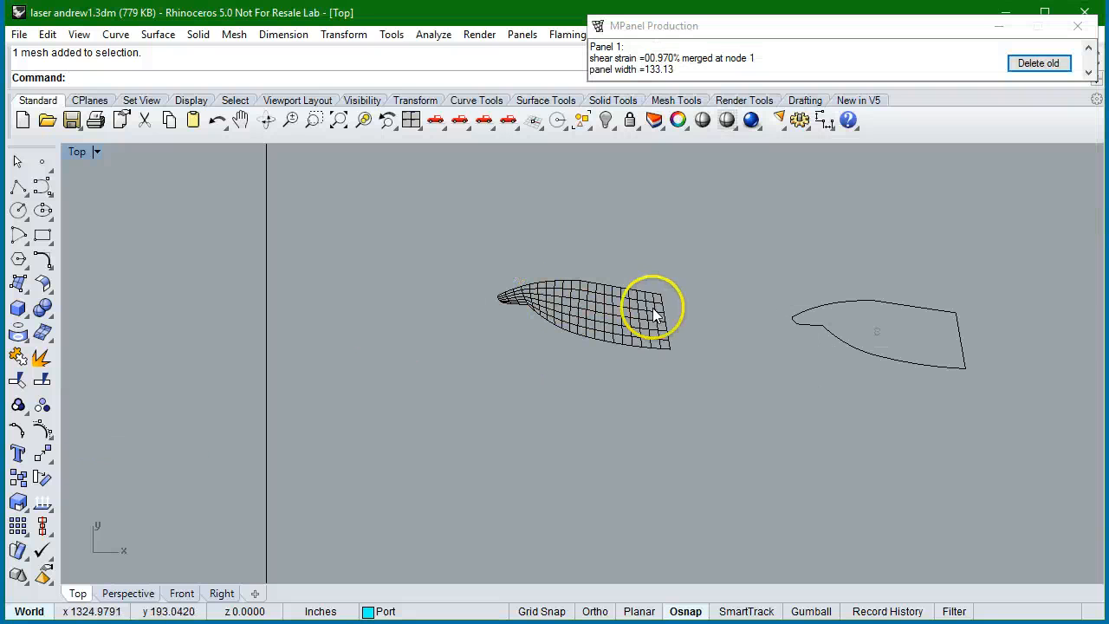